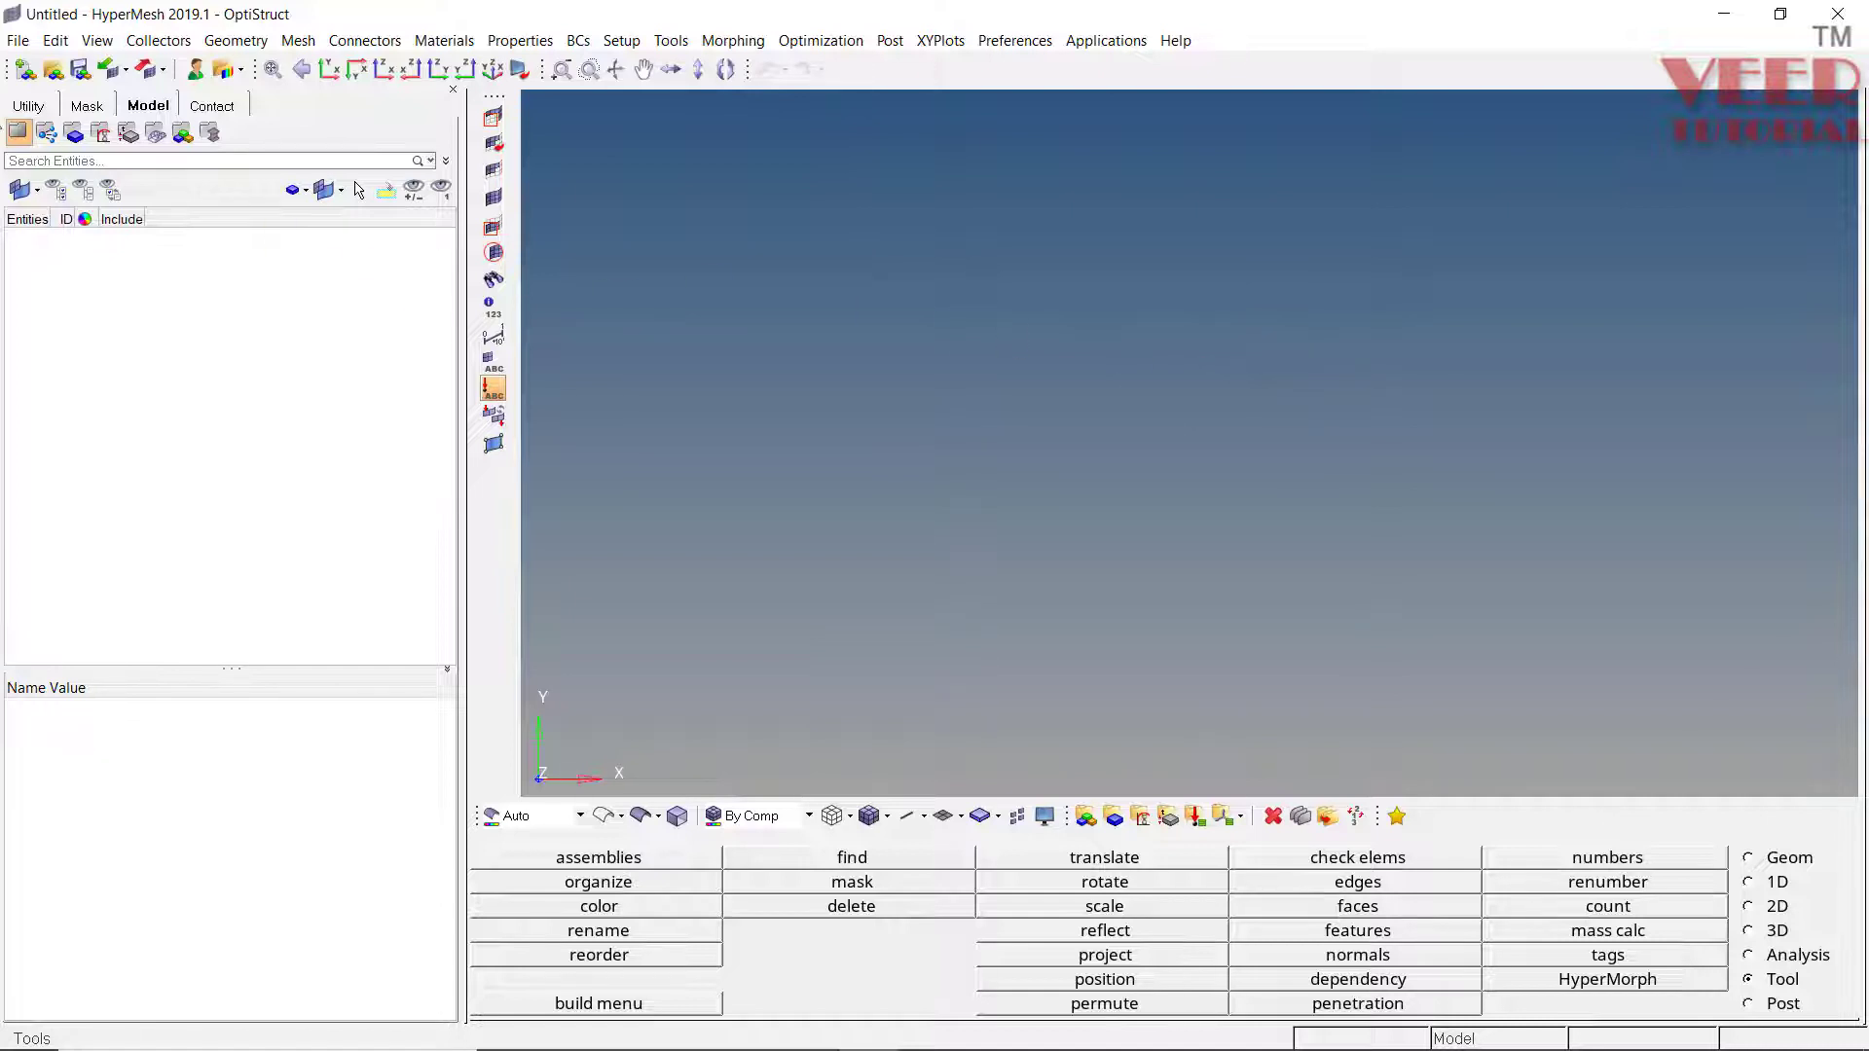
Import the Plastic_Part_ex_29.x_t geometry, replacing the previously listed file, and view the bumper obliquely.
click(114, 70)
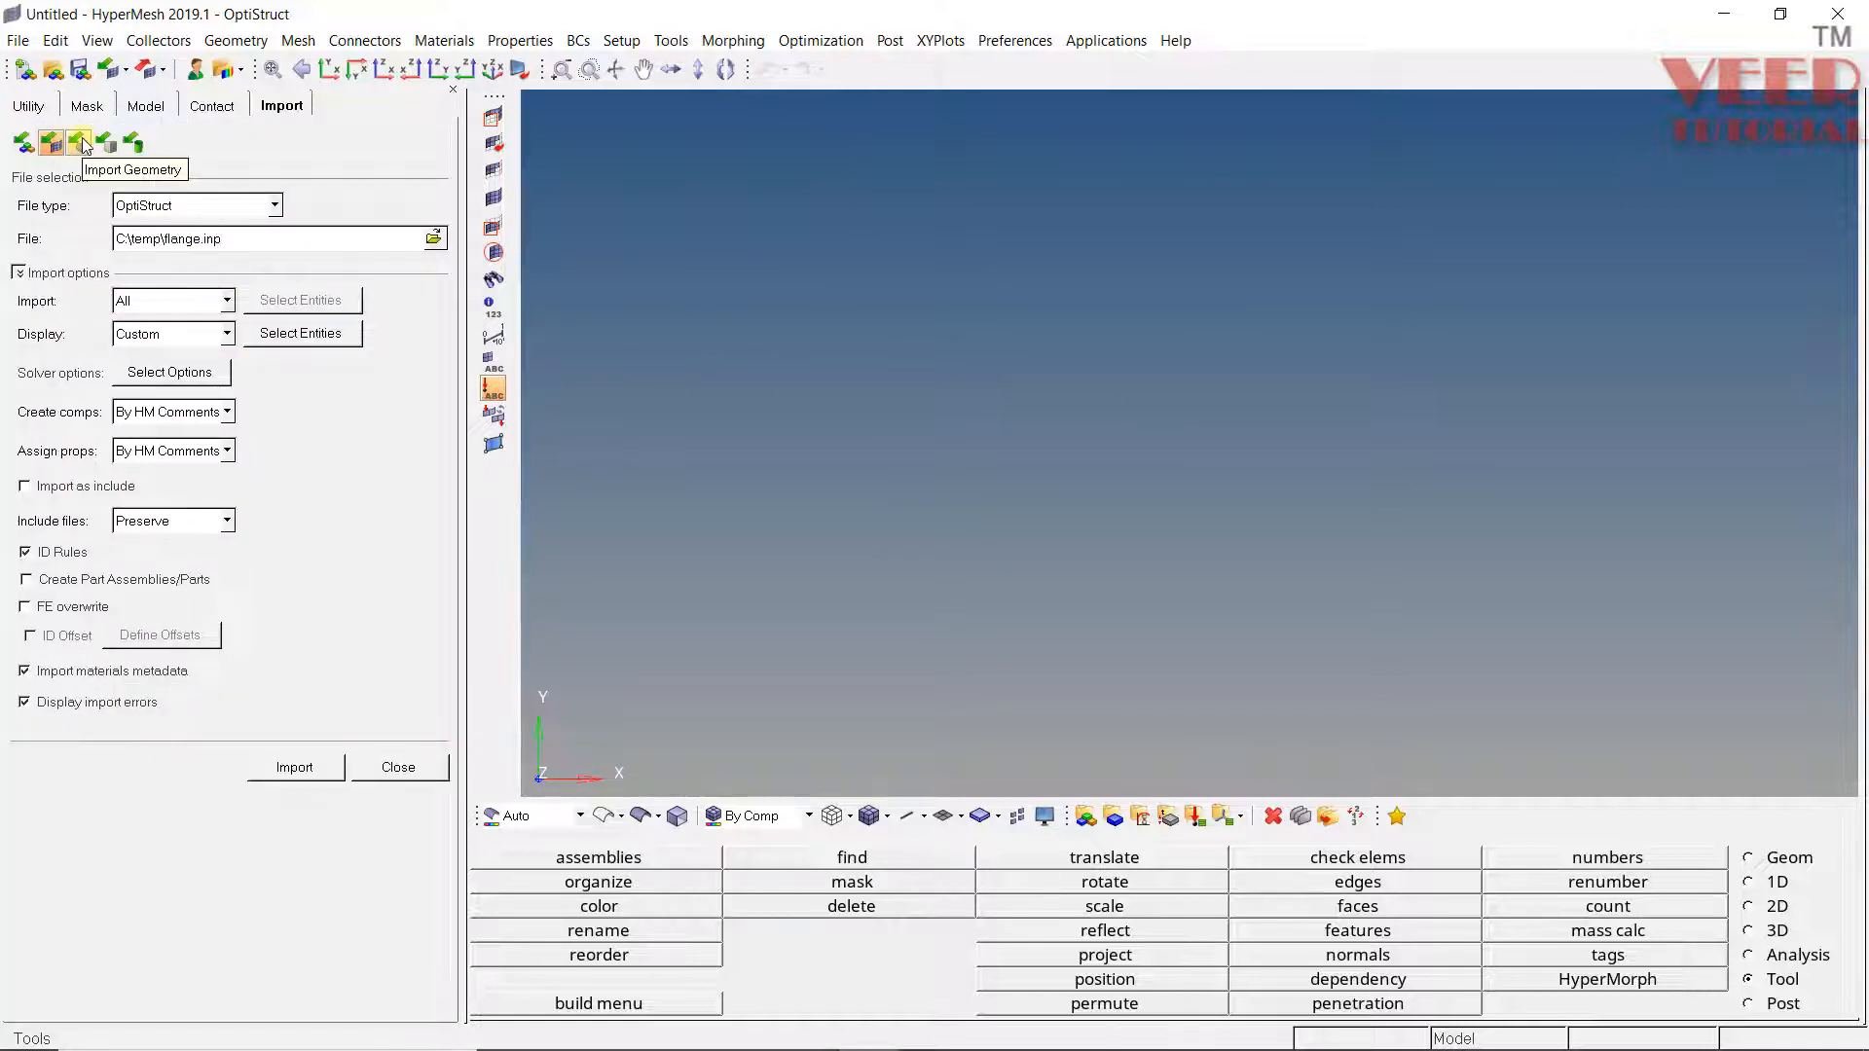
click(79, 142)
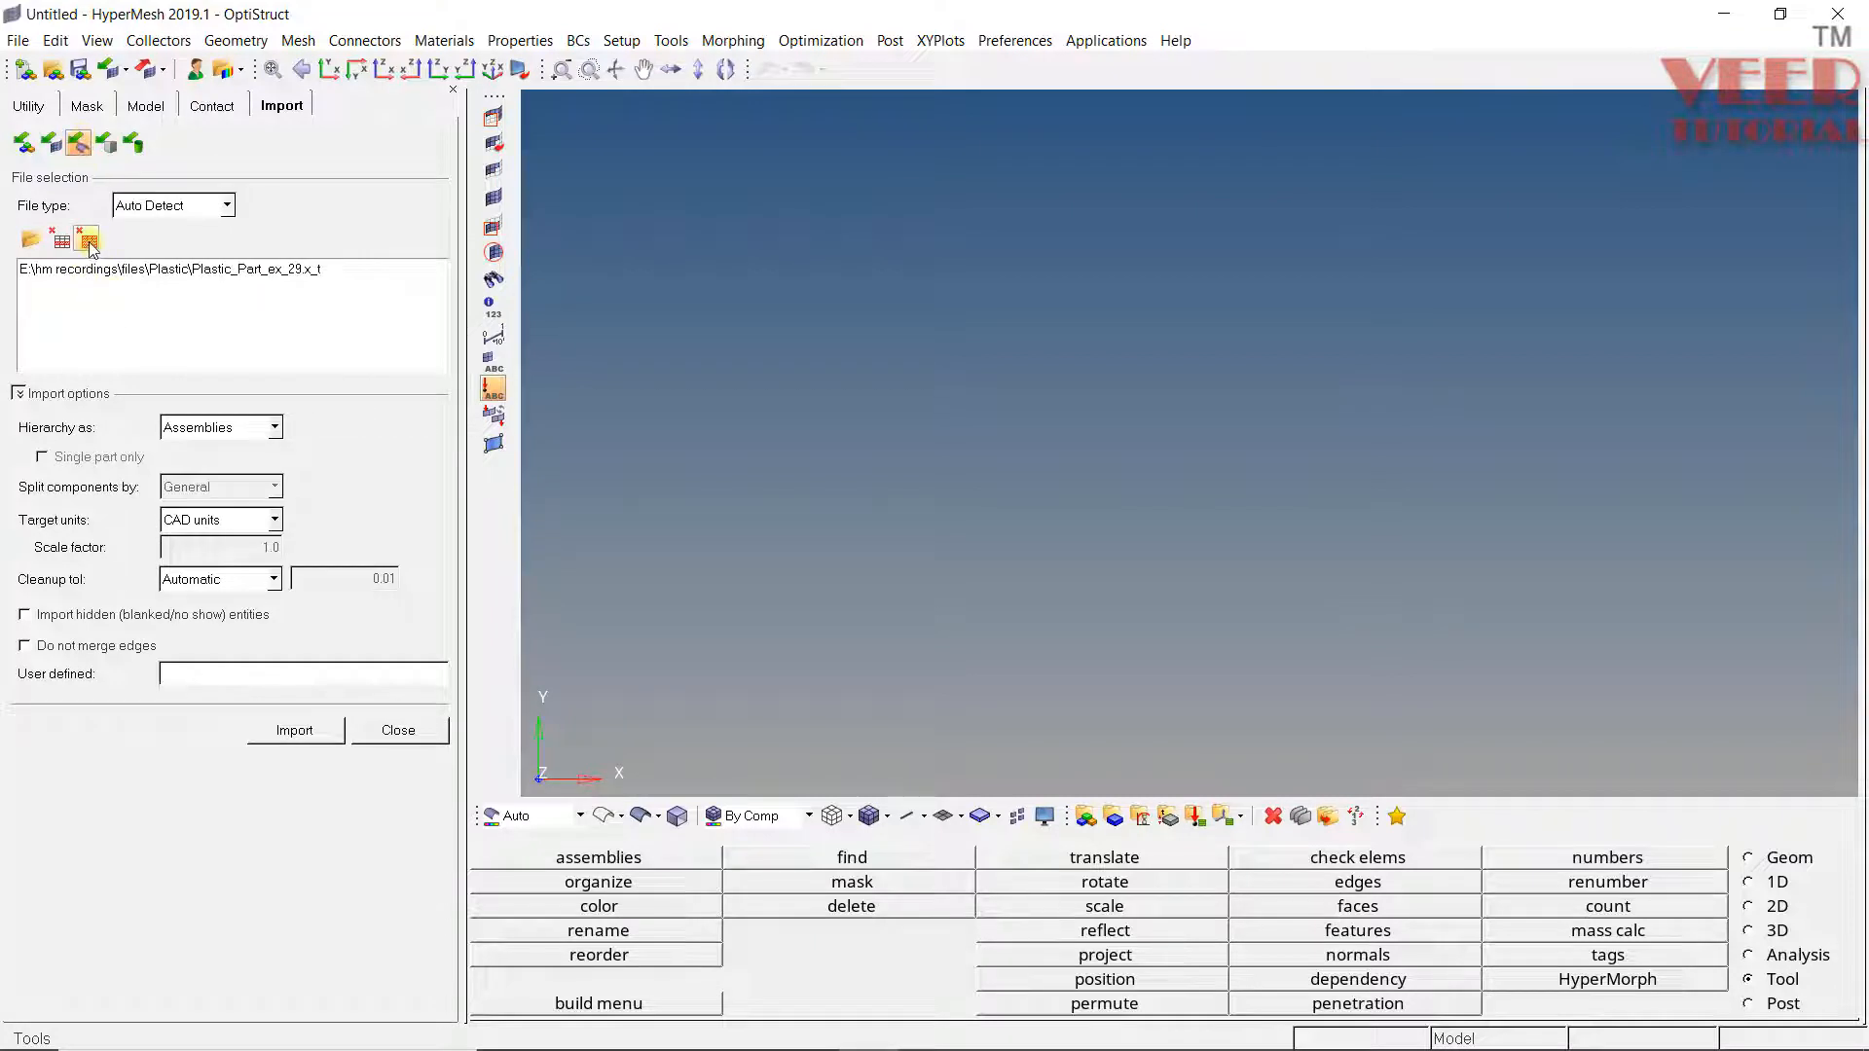
click(89, 242)
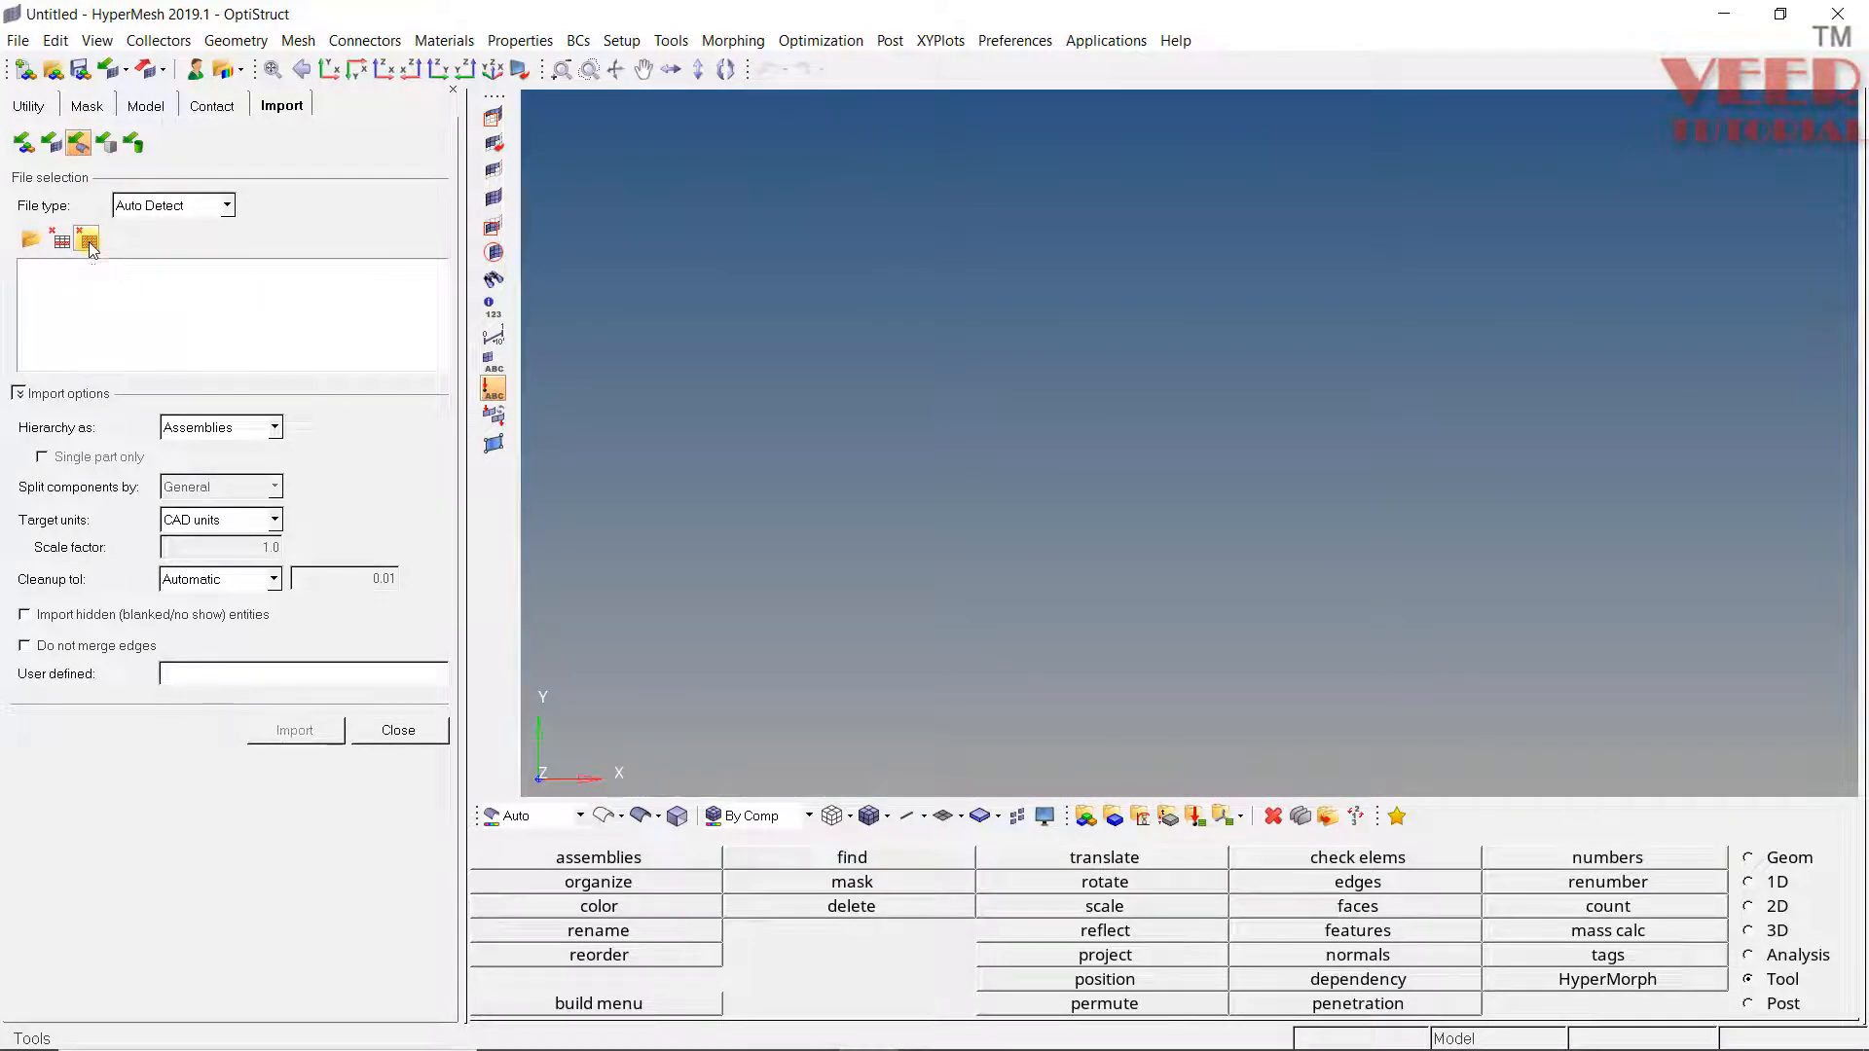
click(32, 241)
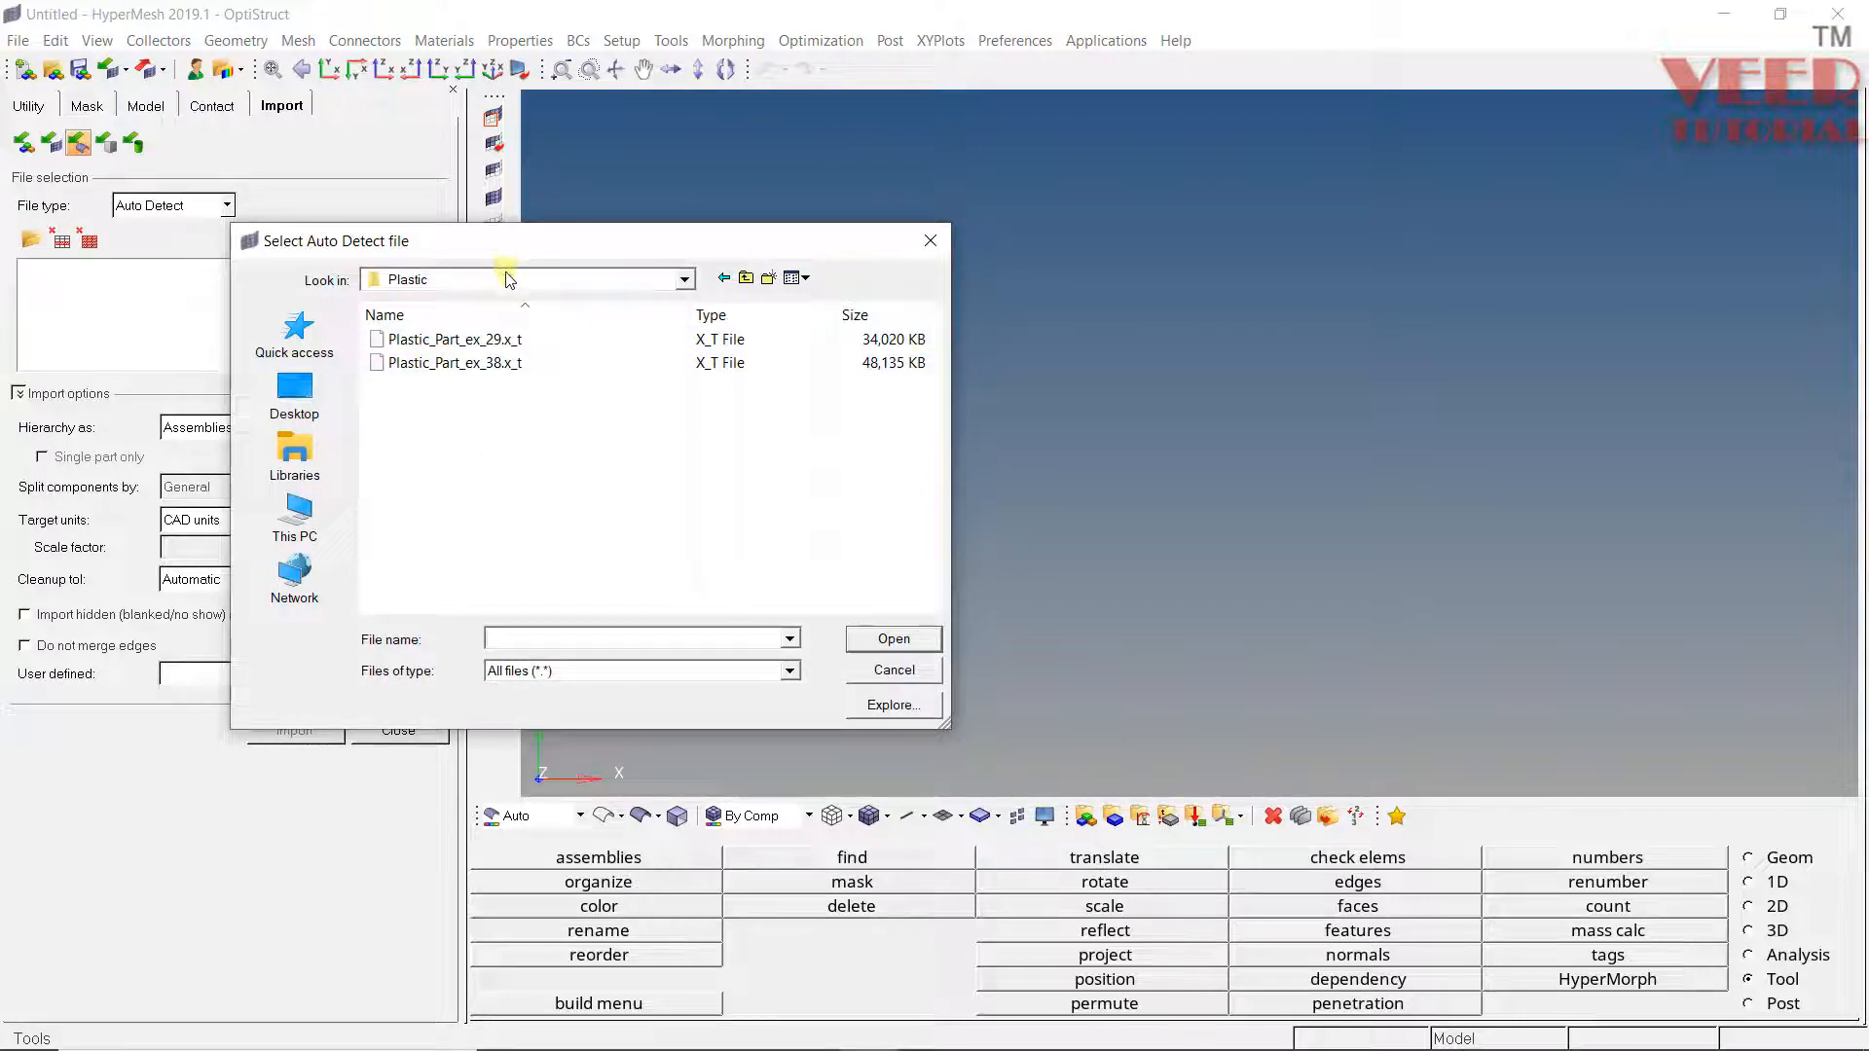
double_click(475, 341)
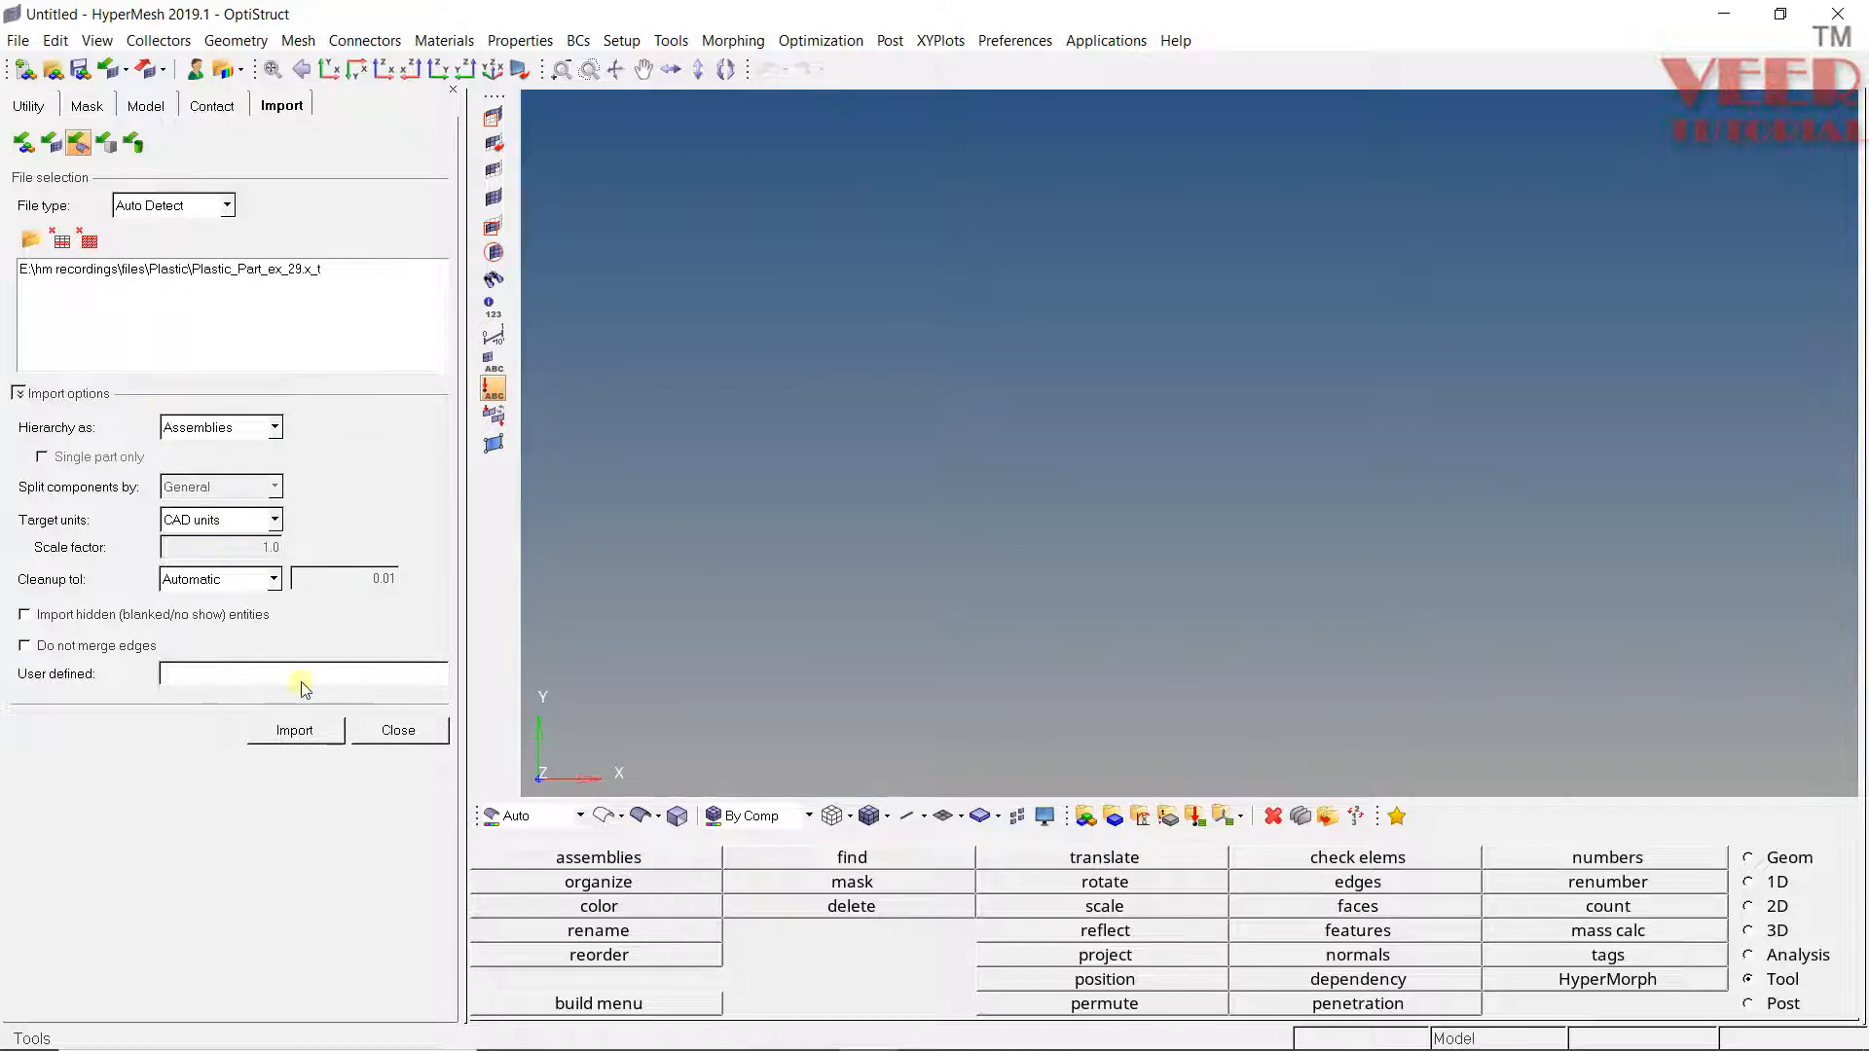
click(296, 731)
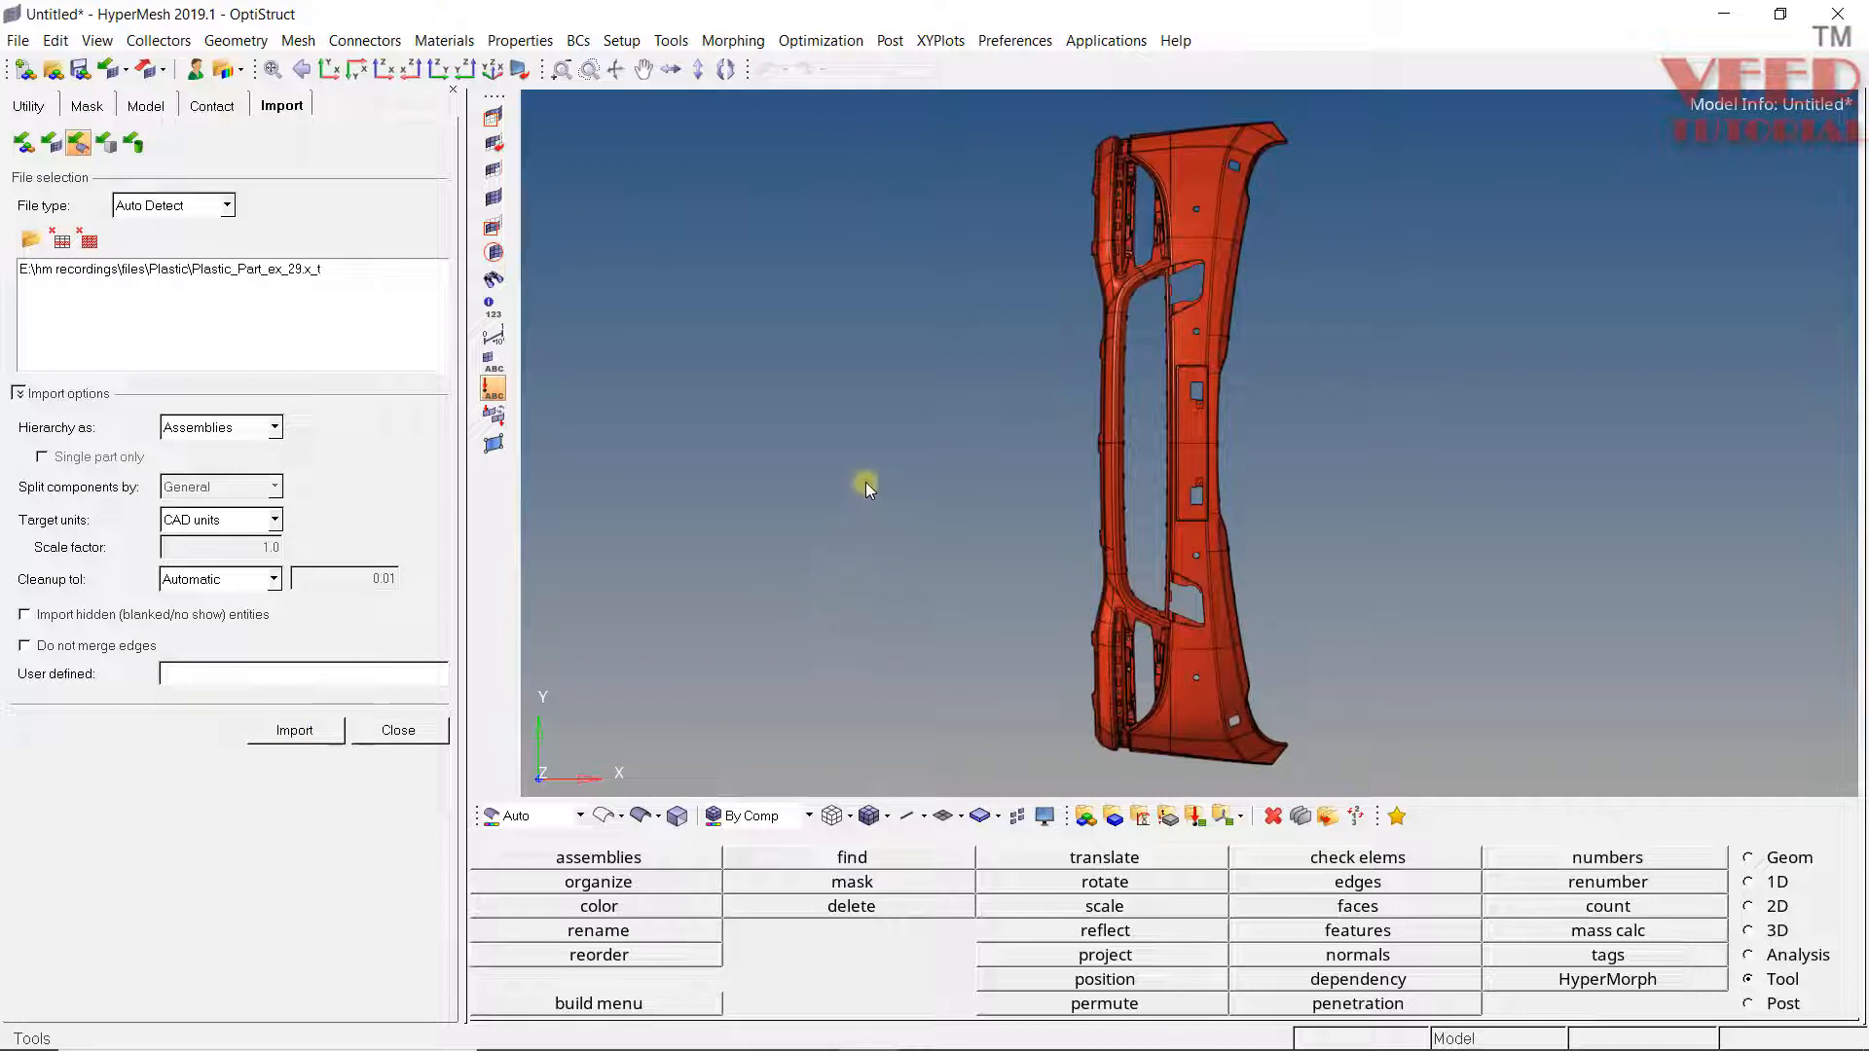
mouse_move(1191, 358)
ctrl+mouse_down()
mouse_move(1515, 190)
mouse_move(1143, 445)
mouse_move(1606, 353)
mouse_move(1180, 523)
mouse_move(1104, 441)
mouse_move(1262, 420)
ctrl+mouse_up()
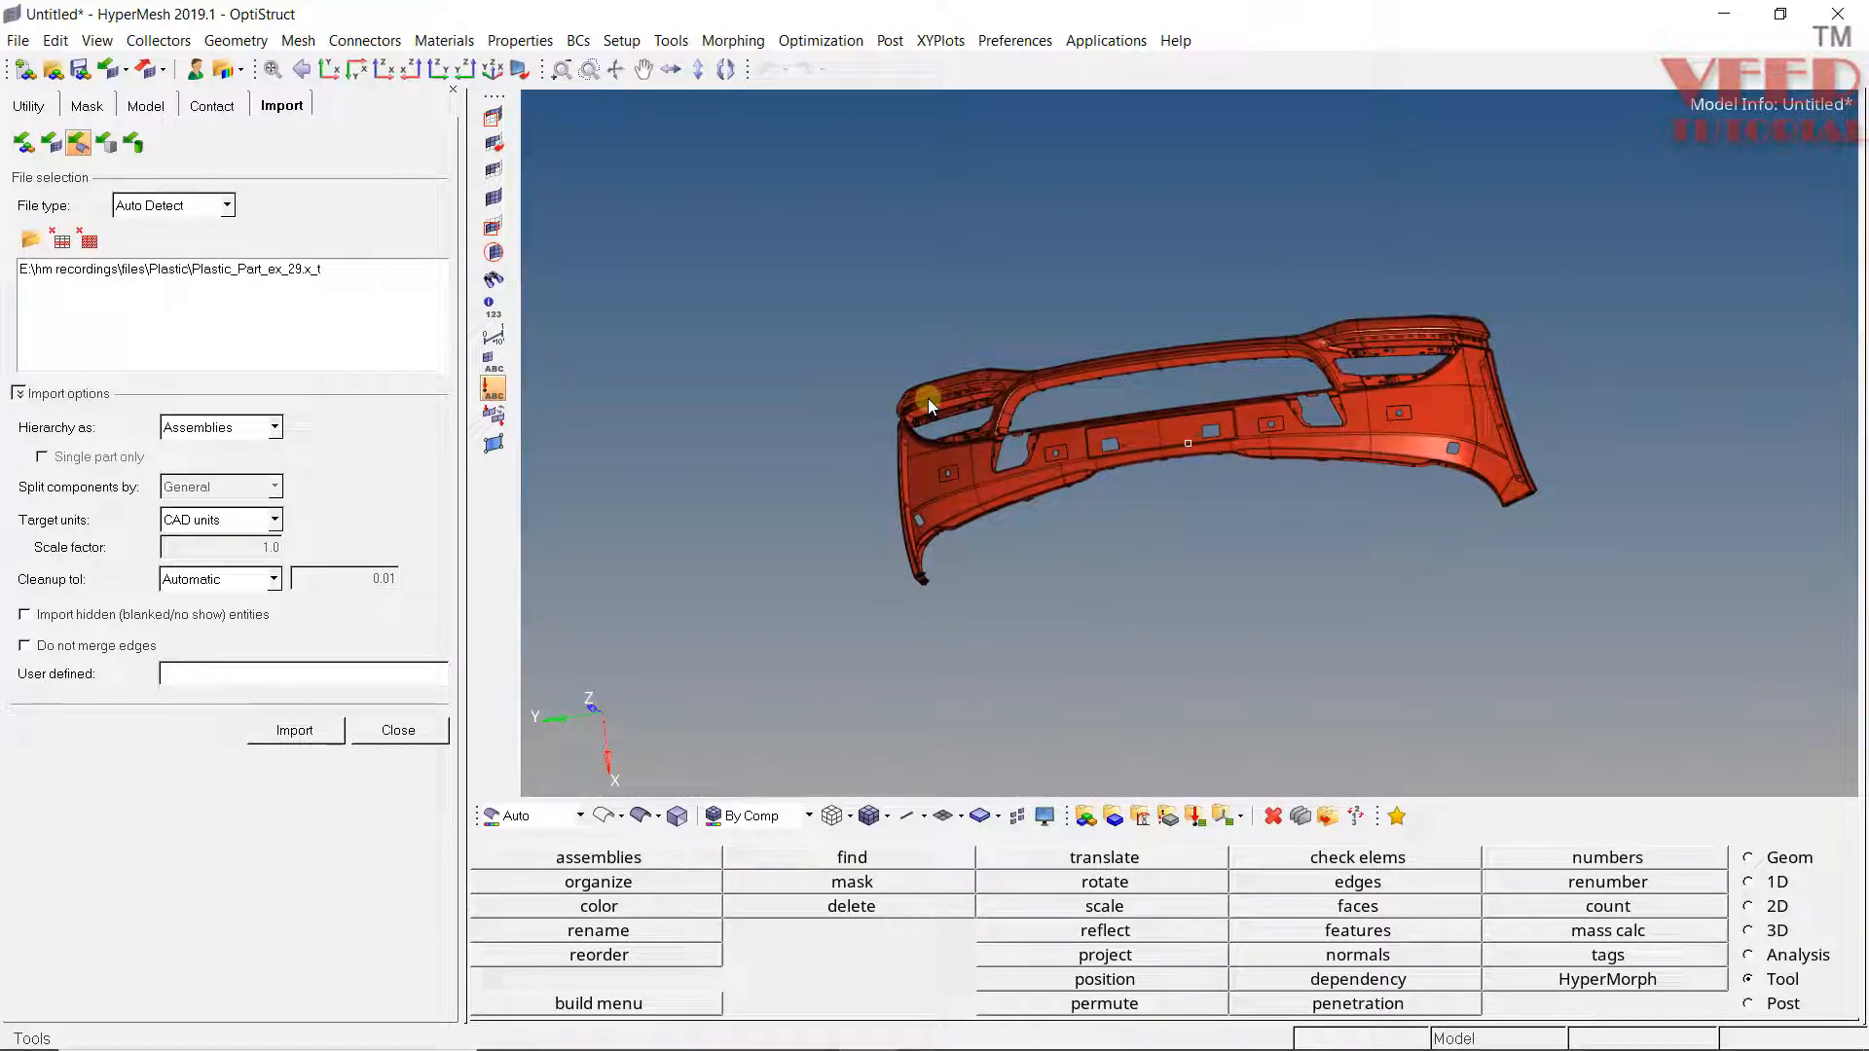
Close the Import panel and orbit around the bumper and its lower section.
click(397, 730)
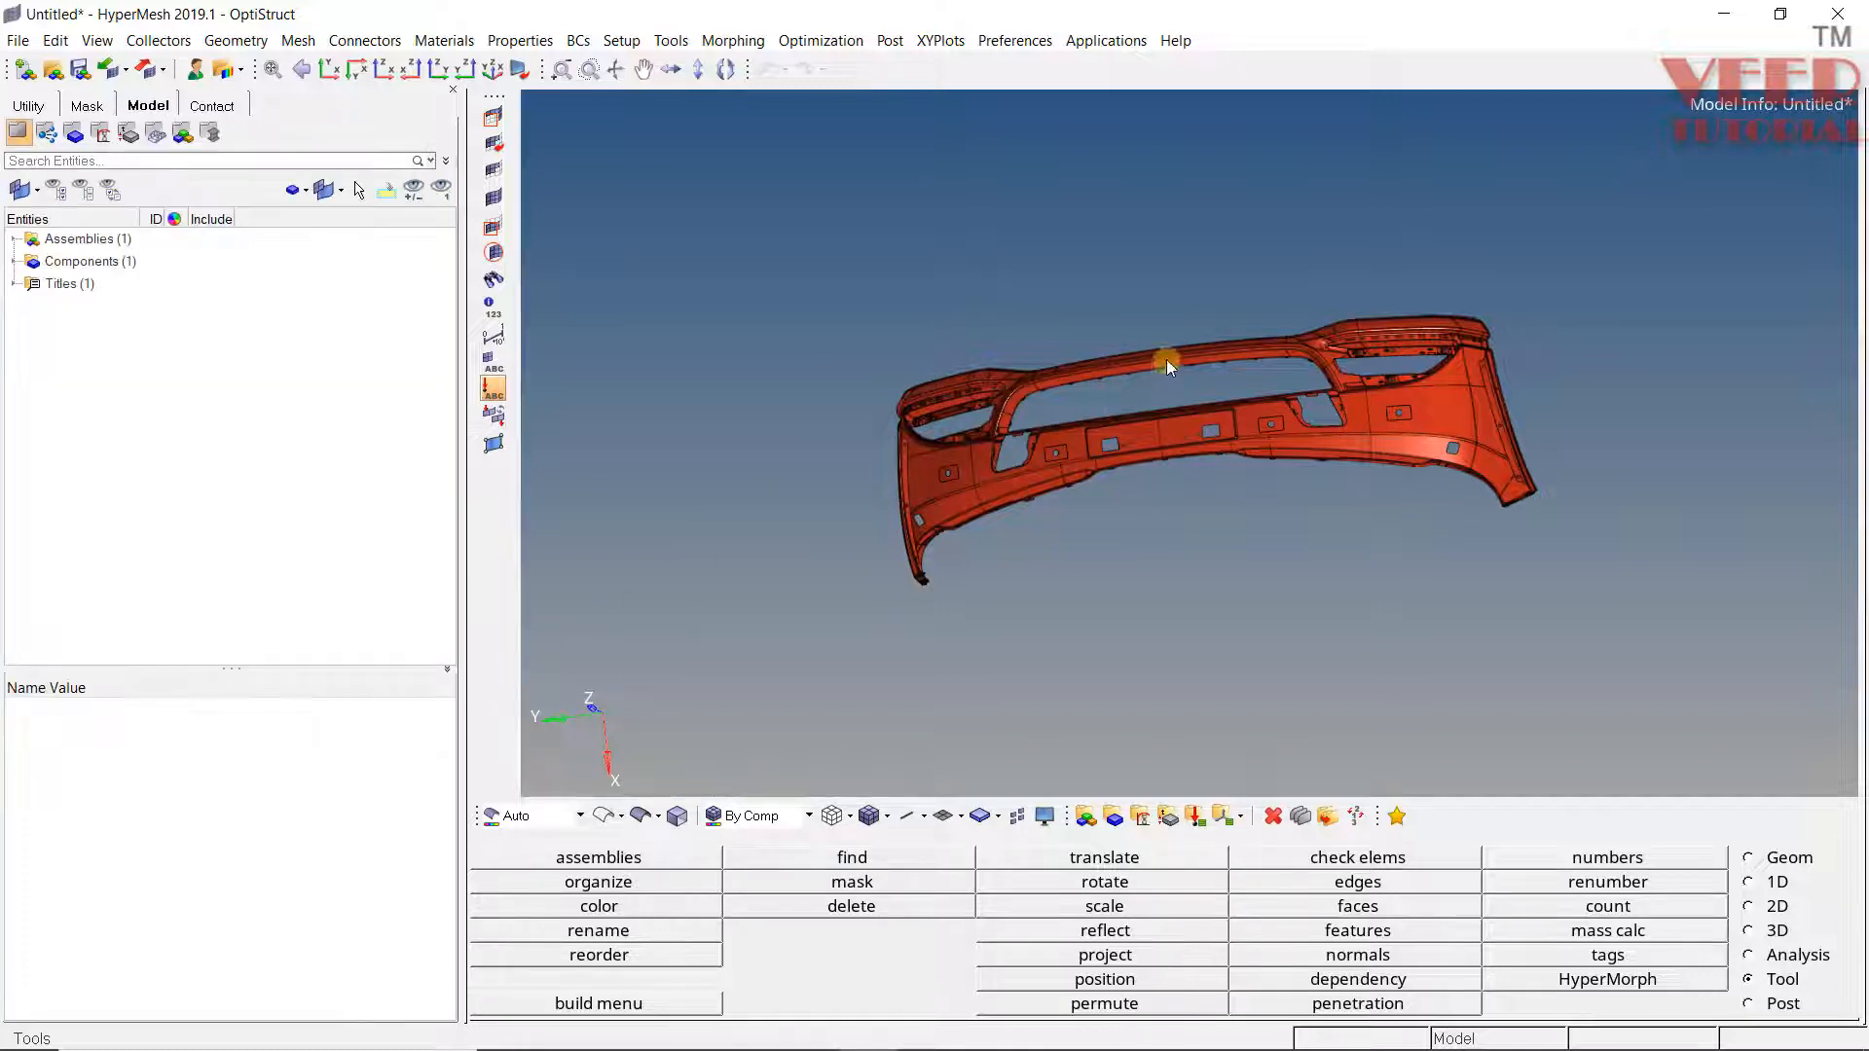
ctrl+drag(1164, 373, 1151, 424)
ctrl+scroll(983, 444, up, 3)
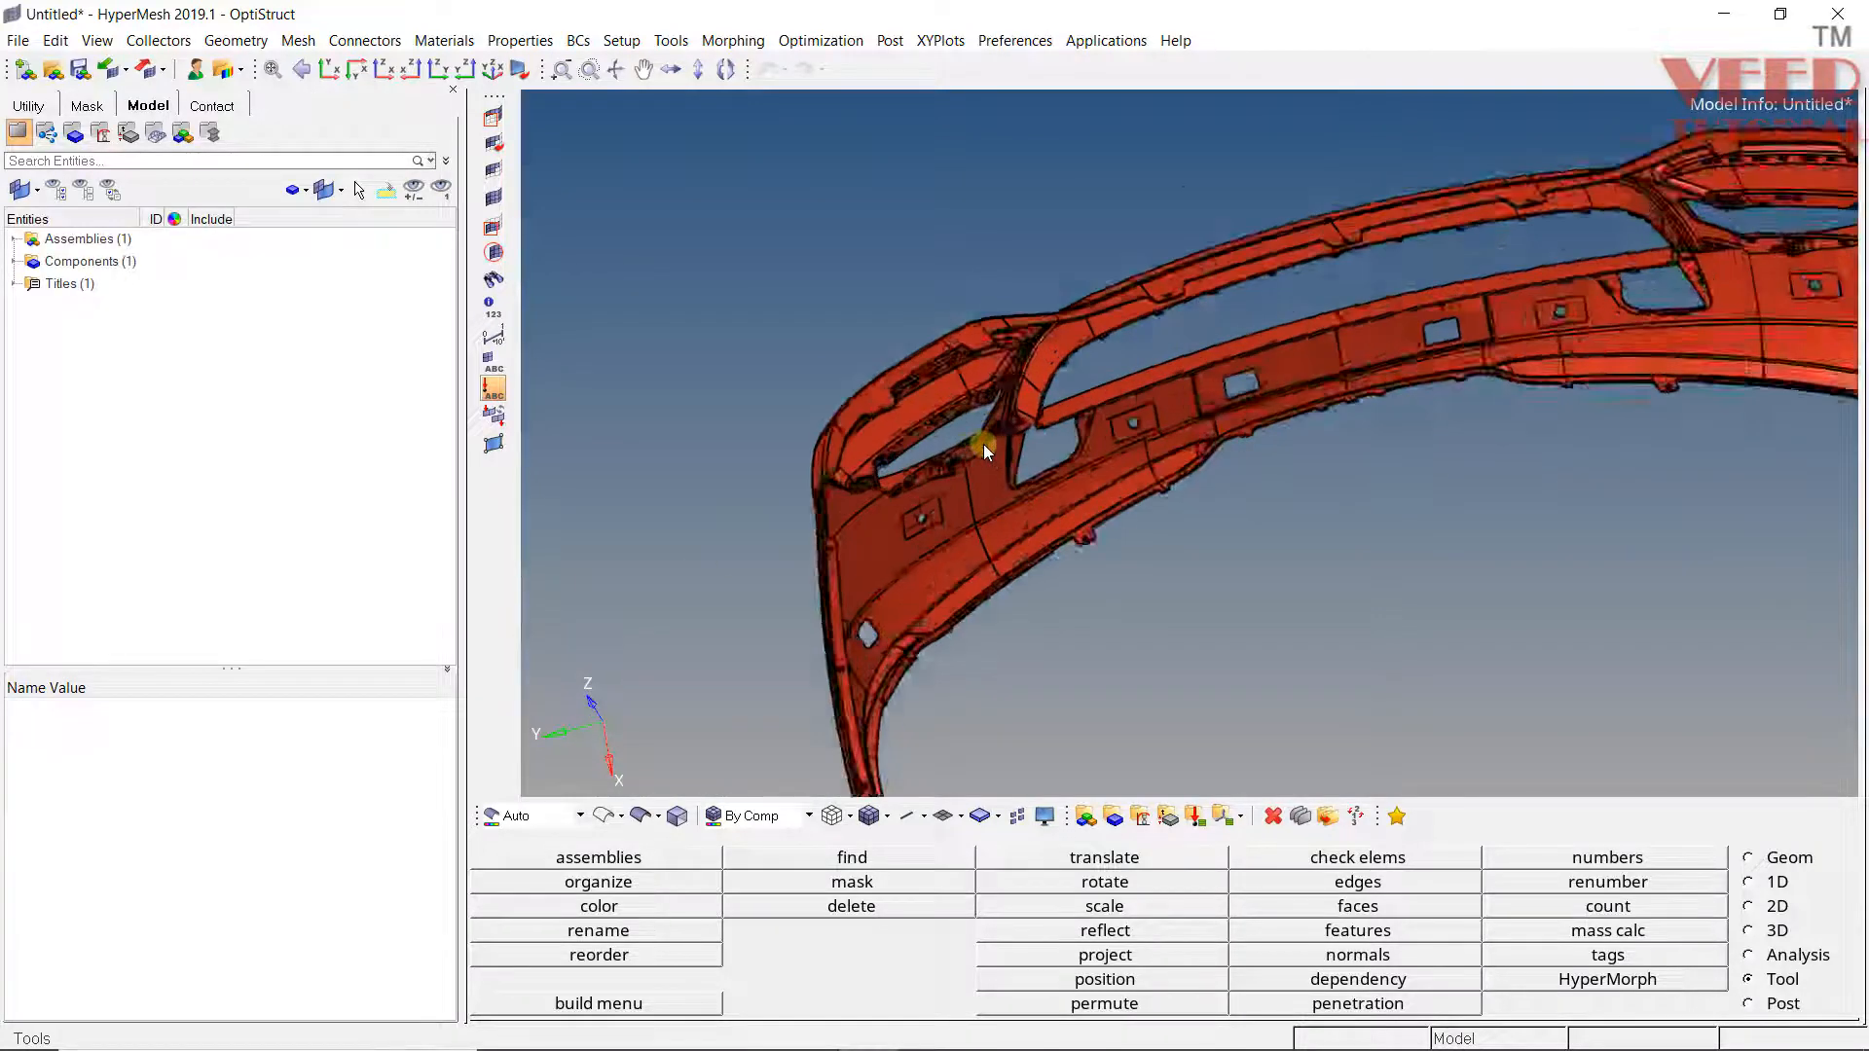
ctrl+scroll(983, 444, up, 3)
ctrl+scroll(1042, 321, up, 2)
mouse_move(1037, 297)
ctrl+mouse_down()
mouse_move(1036, 263)
mouse_move(1110, 402)
ctrl+mouse_up()
ctrl+scroll(1110, 402, down, 2)
ctrl+scroll(949, 483, up, 3)
ctrl+drag(958, 488, 1008, 395)
ctrl+scroll(1007, 394, down, 4)
ctrl+scroll(1176, 456, down, 2)
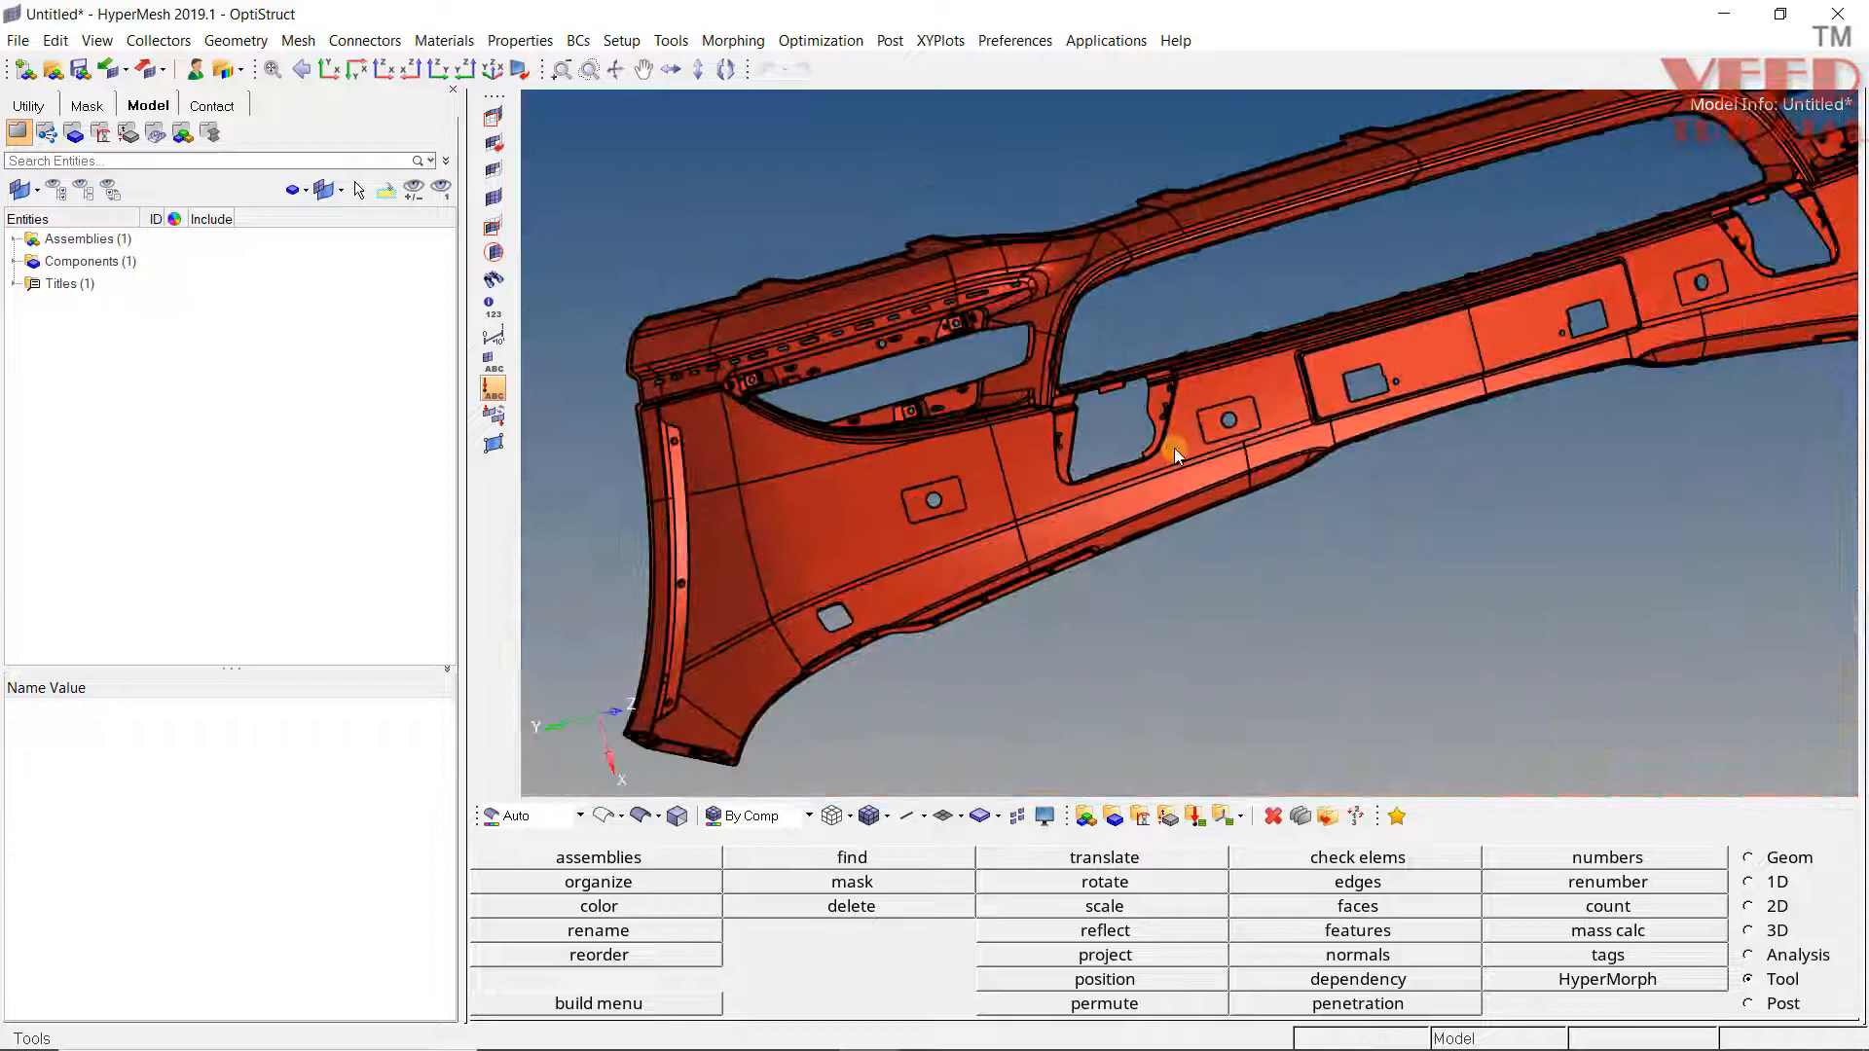
ctrl+scroll(1175, 456, up, 4)
mouse_move(1154, 424)
ctrl+mouse_down()
mouse_move(1241, 392)
mouse_move(1113, 220)
ctrl+mouse_up()
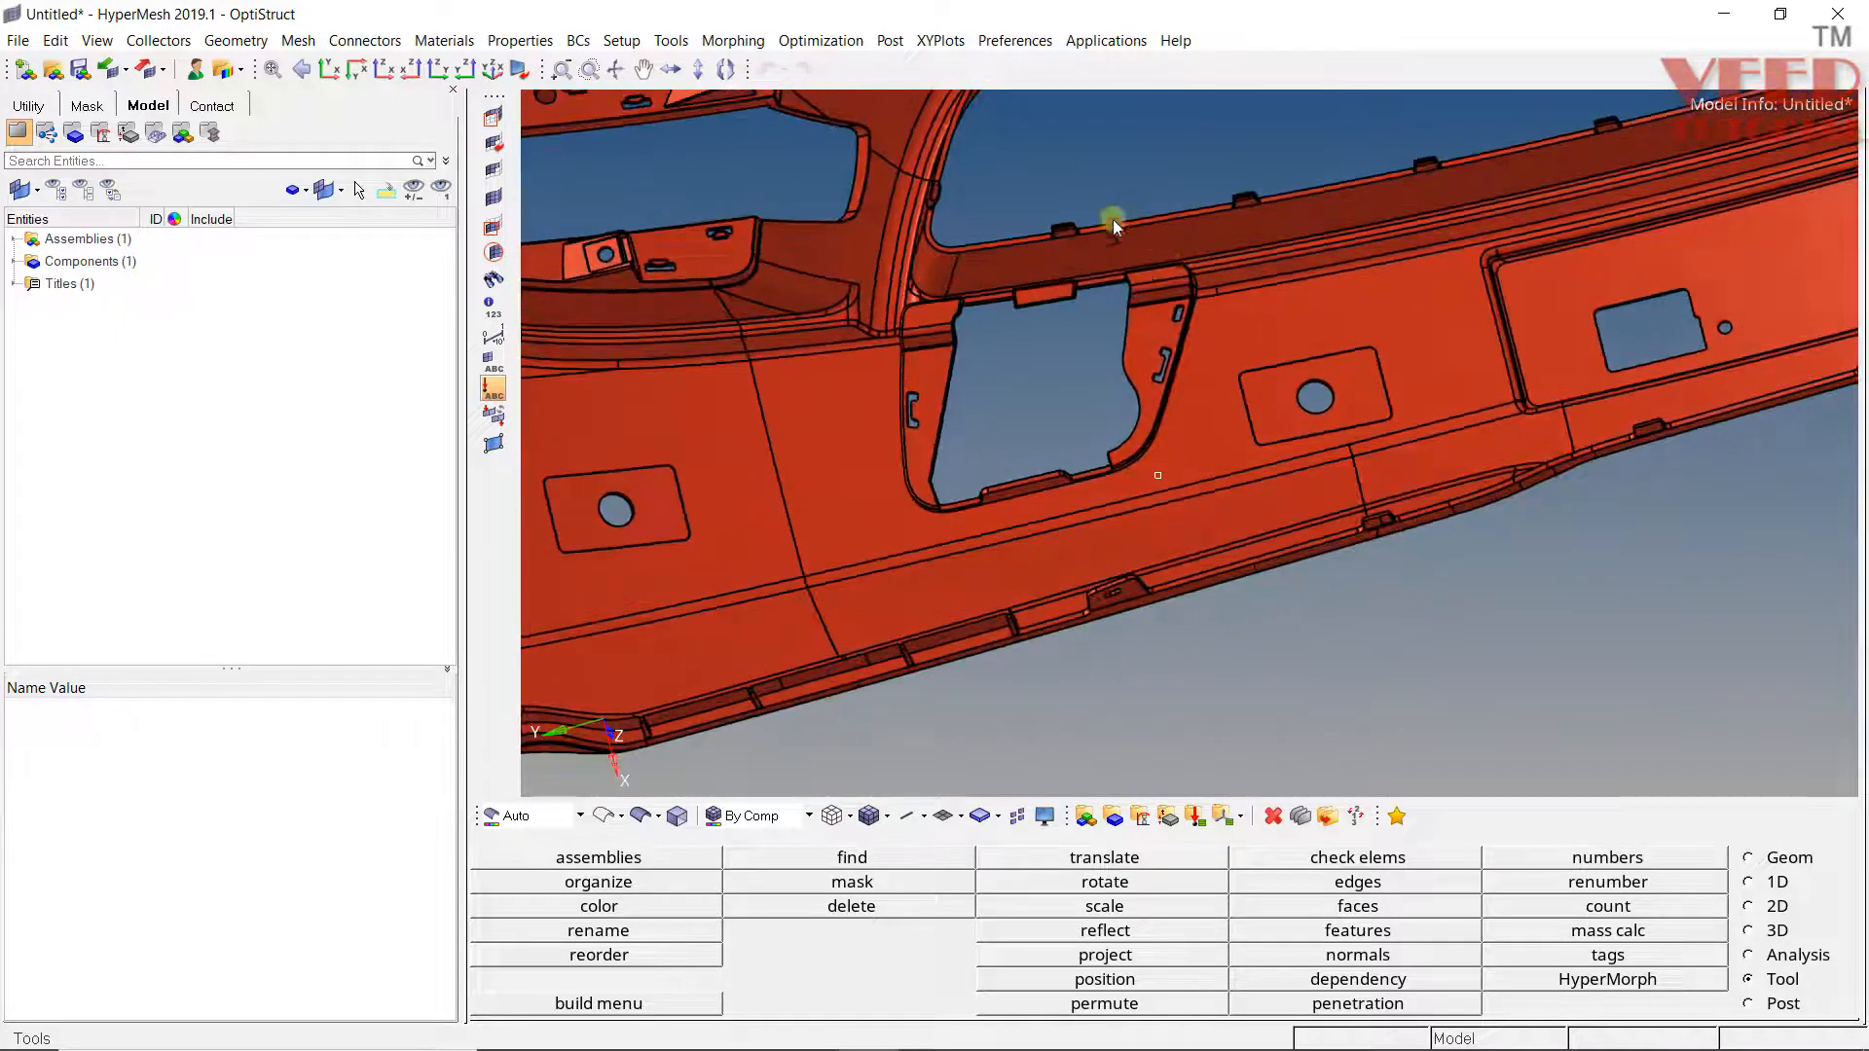
ctrl+scroll(1112, 220, up, 4)
ctrl+scroll(832, 355, up, 3)
Pan and orbit to inspect the bumper's underside and side profile.
ctrl+right_drag(847, 365, 1050, 382)
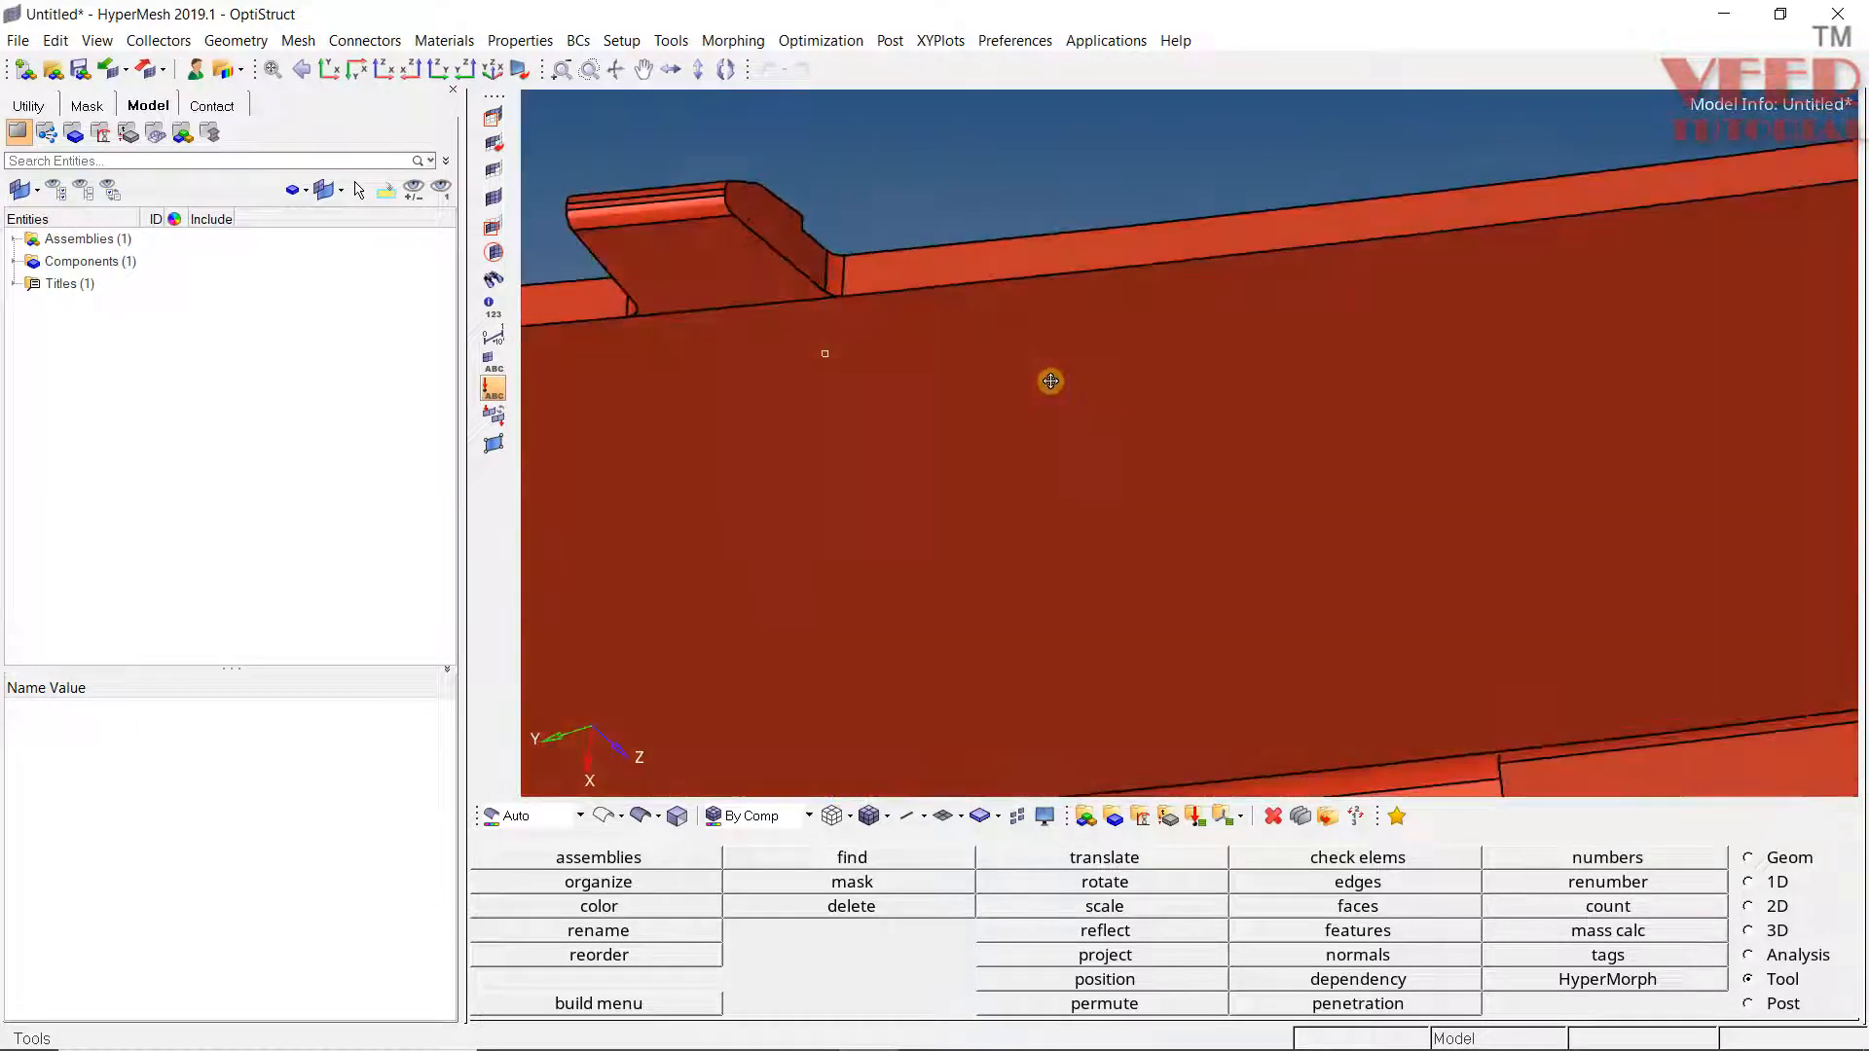
ctrl+scroll(1050, 381, down, 3)
ctrl+scroll(961, 402, down, 3)
ctrl+scroll(876, 438, down, 3)
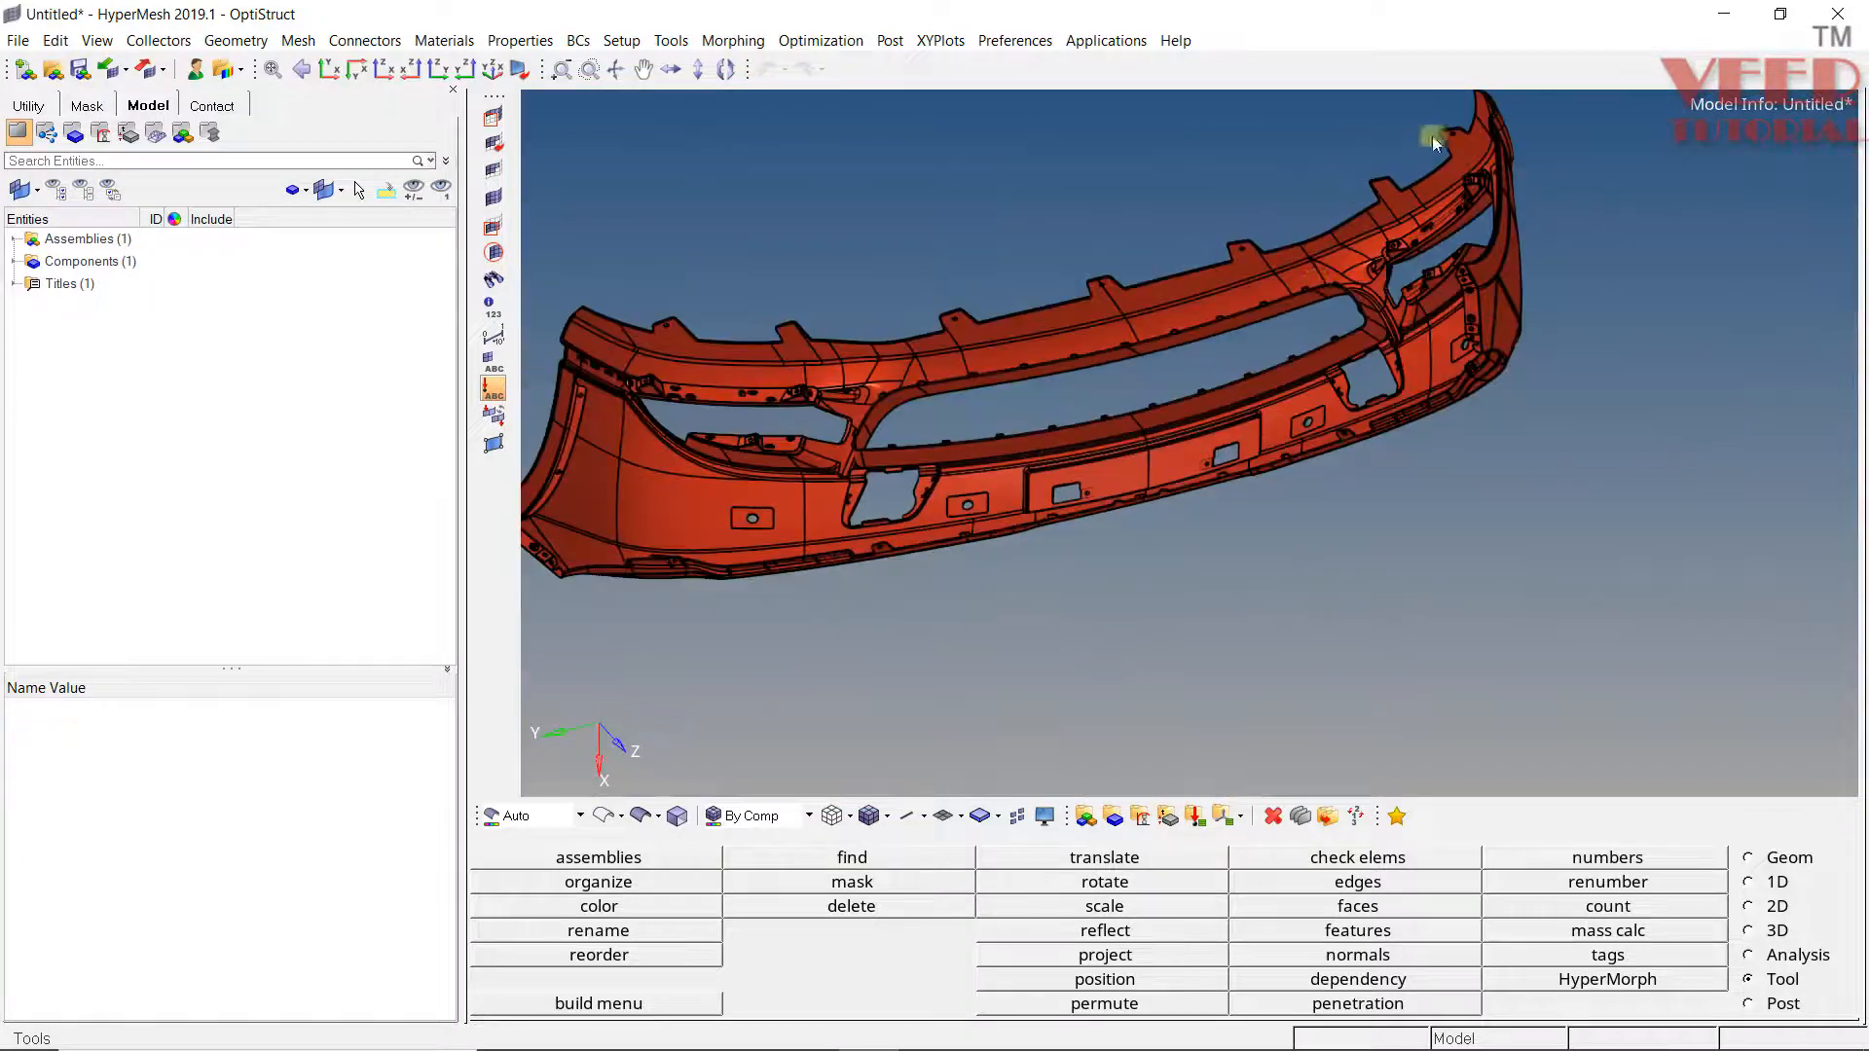
ctrl+scroll(1434, 144, up, 5)
mouse_move(1168, 350)
ctrl+mouse_down()
mouse_move(1358, 406)
mouse_move(1344, 427)
ctrl+mouse_up()
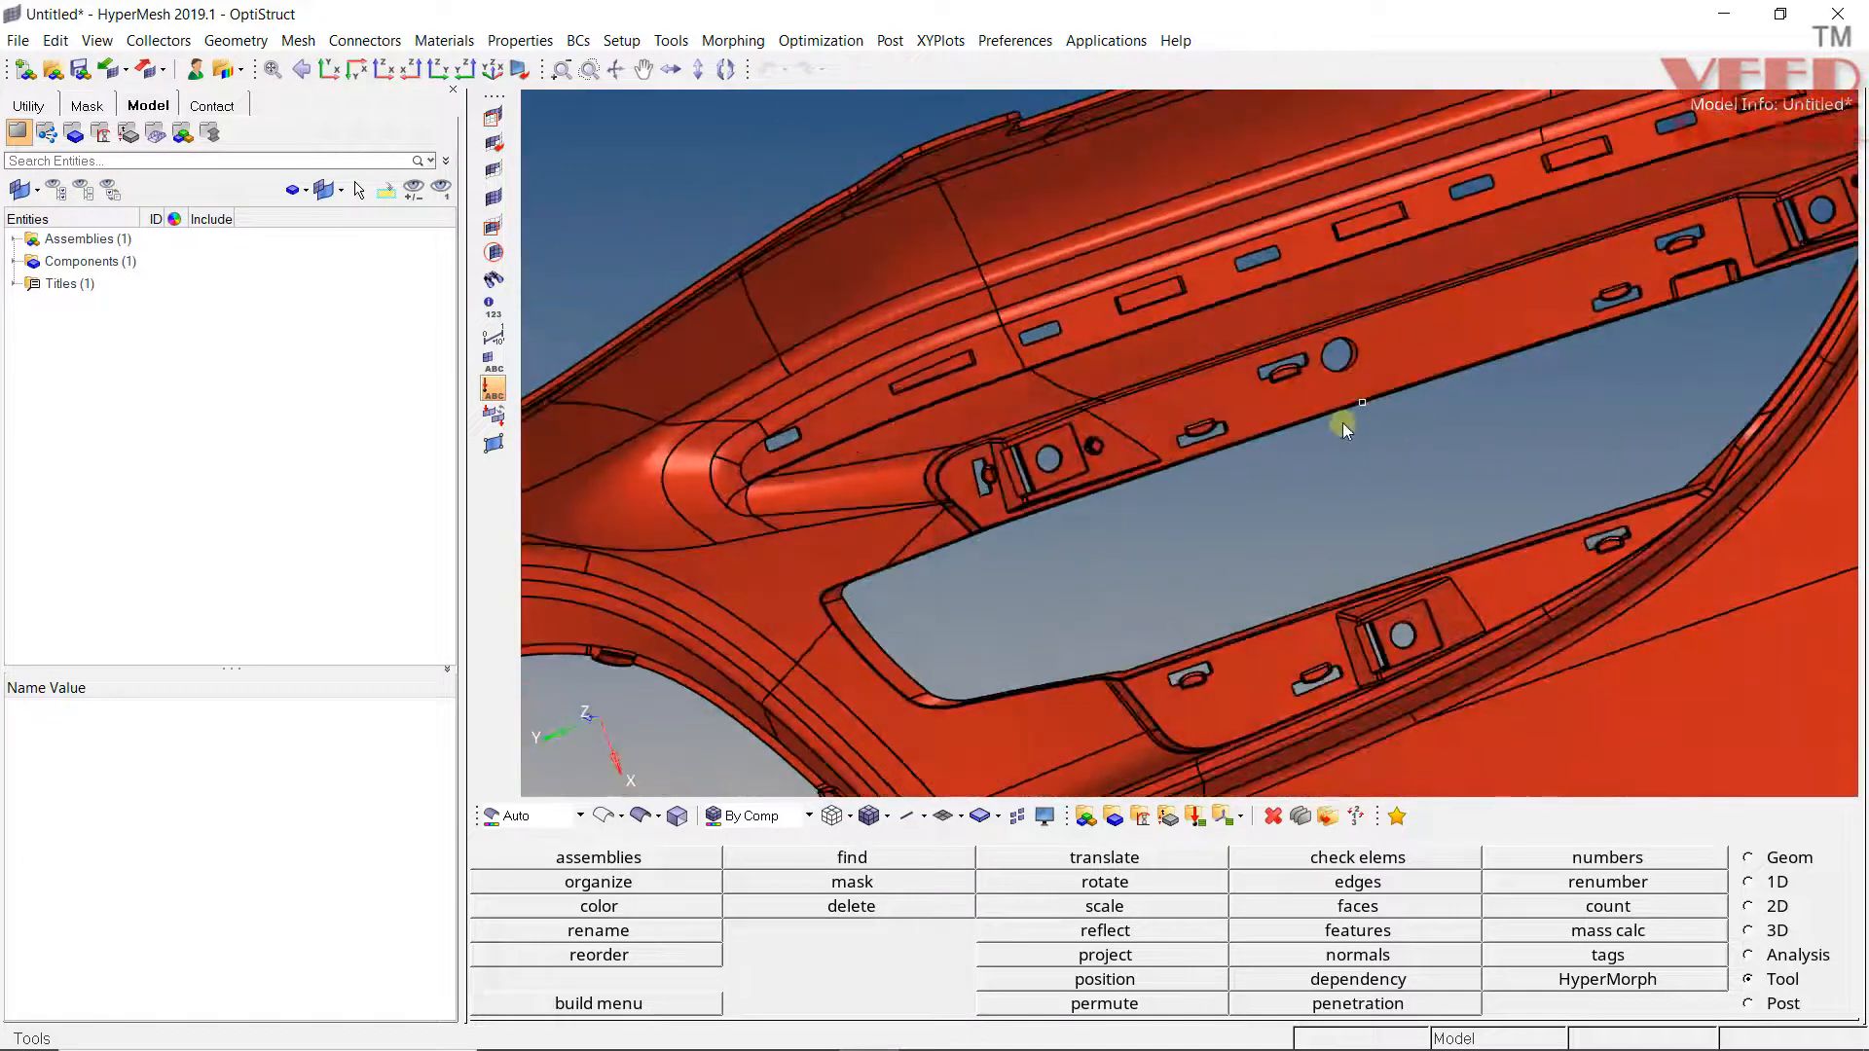
ctrl+scroll(1346, 429, down, 4)
ctrl+drag(1110, 526, 1090, 497)
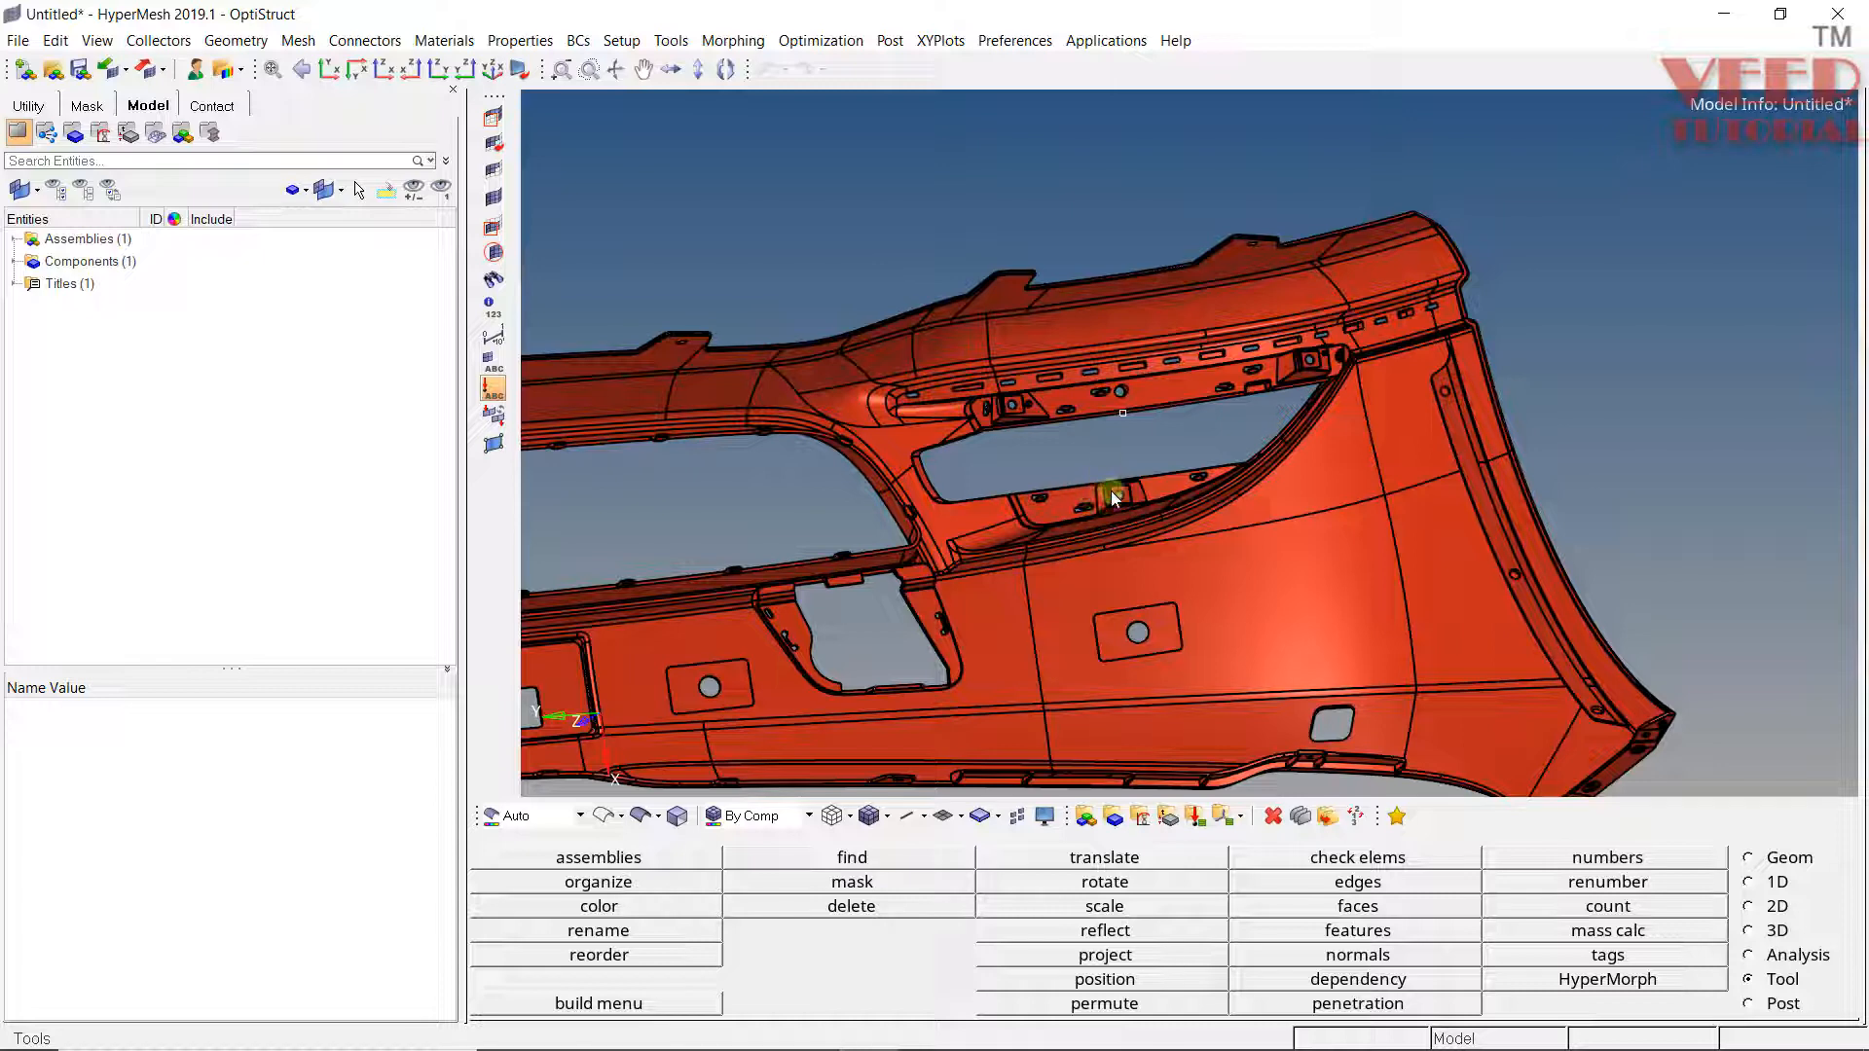
scroll(1228, 458, down, 5)
scroll(1111, 521, down, 3)
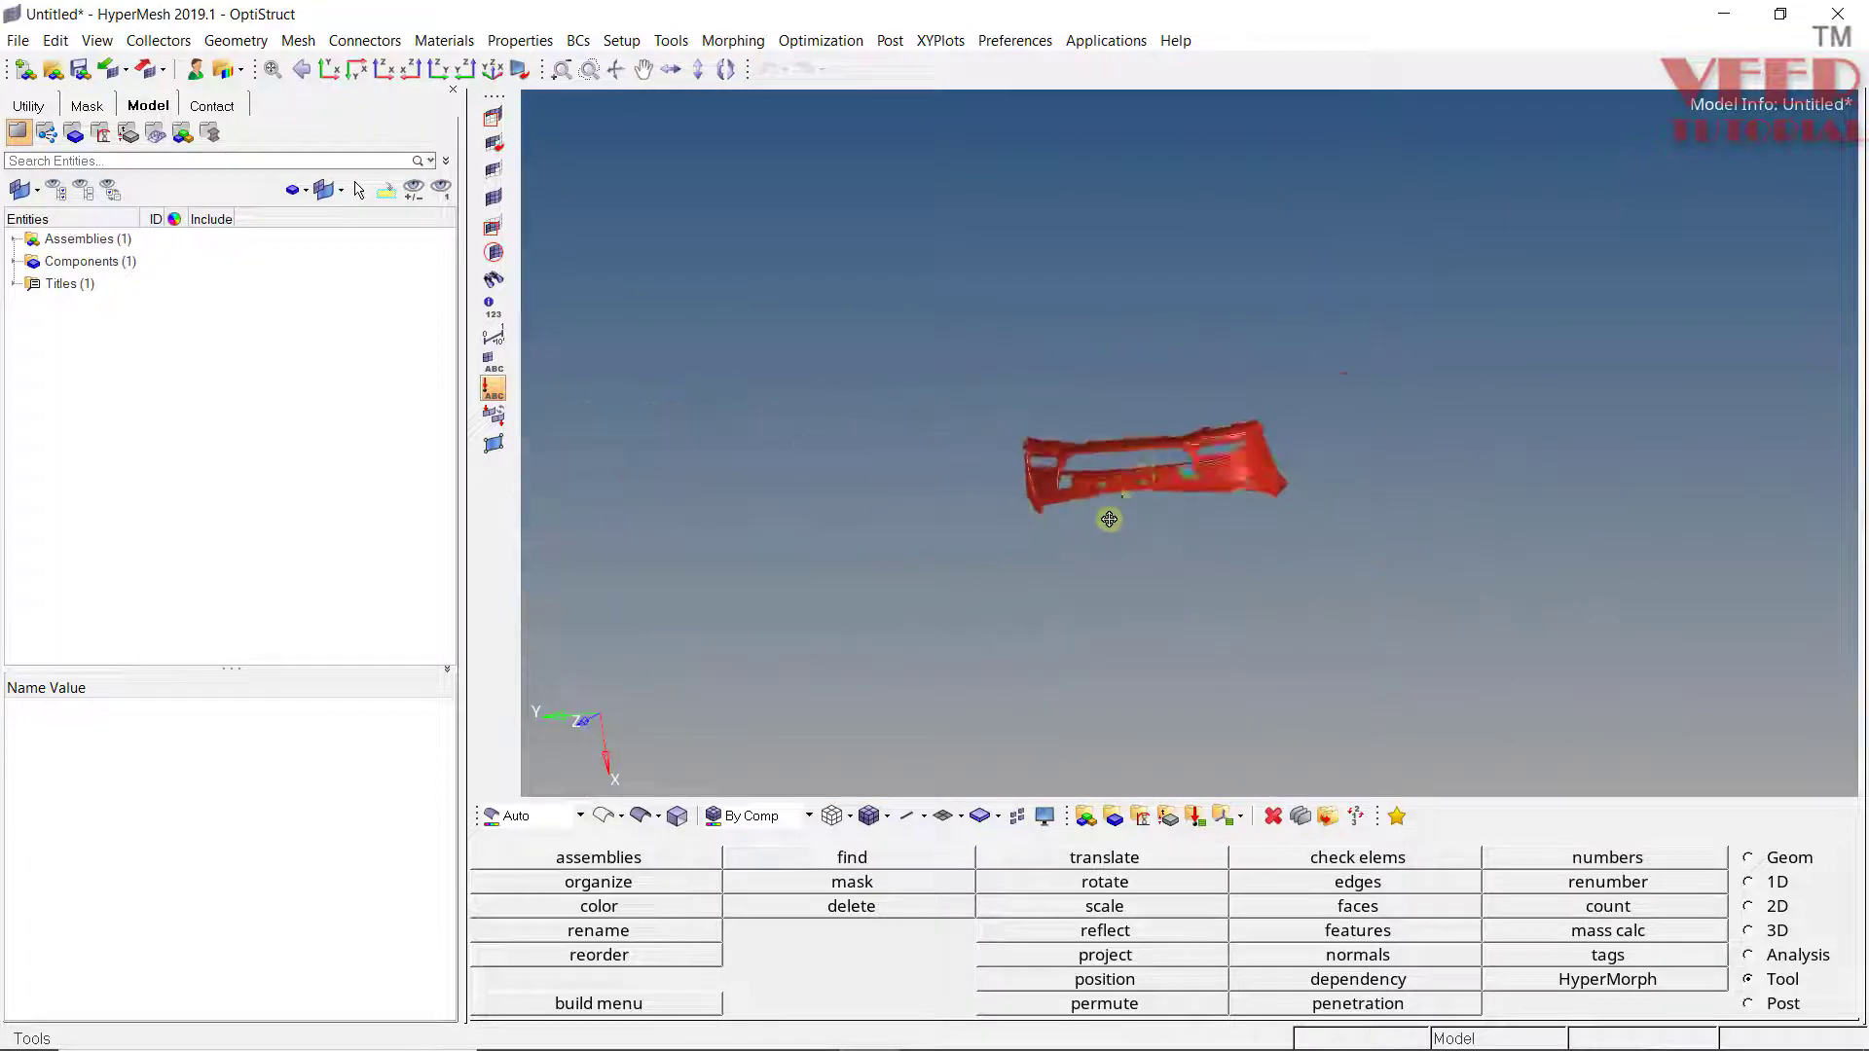
scroll(897, 575, up, 8)
mouse_move(825, 516)
ctrl+mouse_down()
mouse_move(1109, 325)
mouse_move(800, 508)
mouse_move(747, 437)
ctrl+mouse_up()
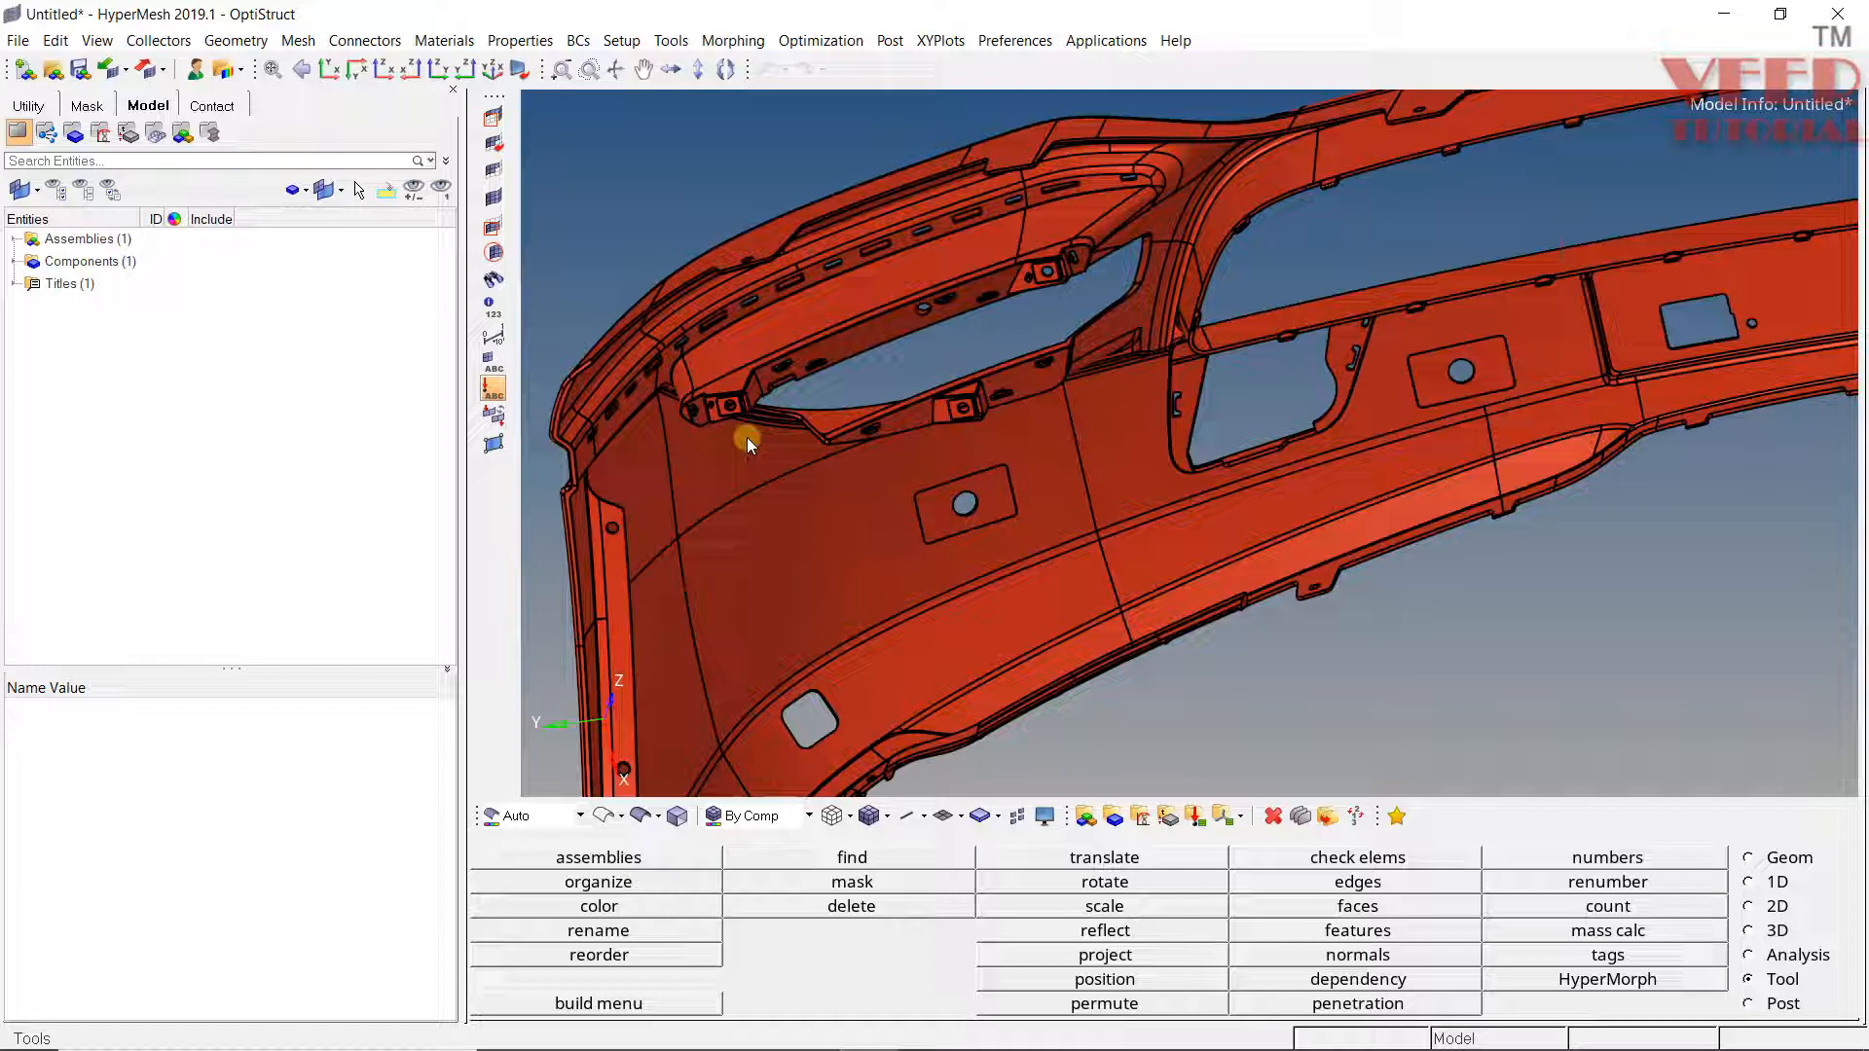
scroll(747, 459, down, 3)
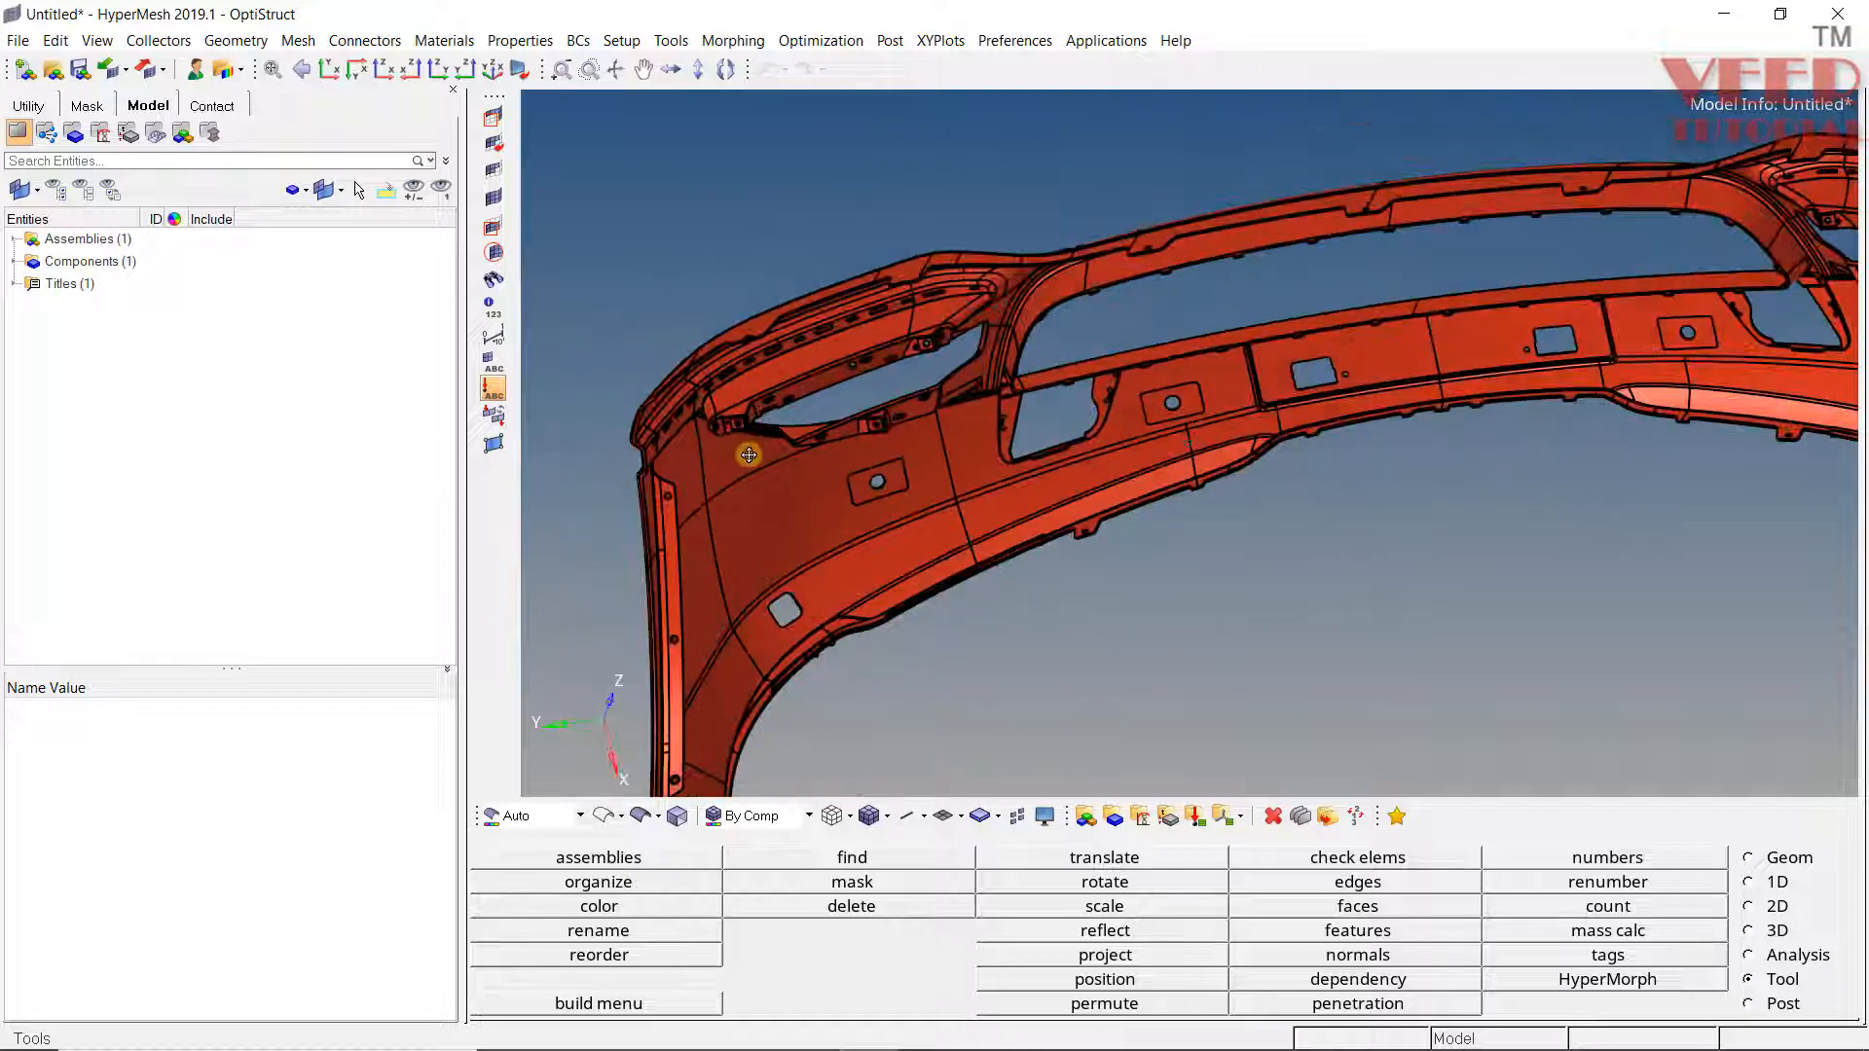
scroll(817, 438, down, 3)
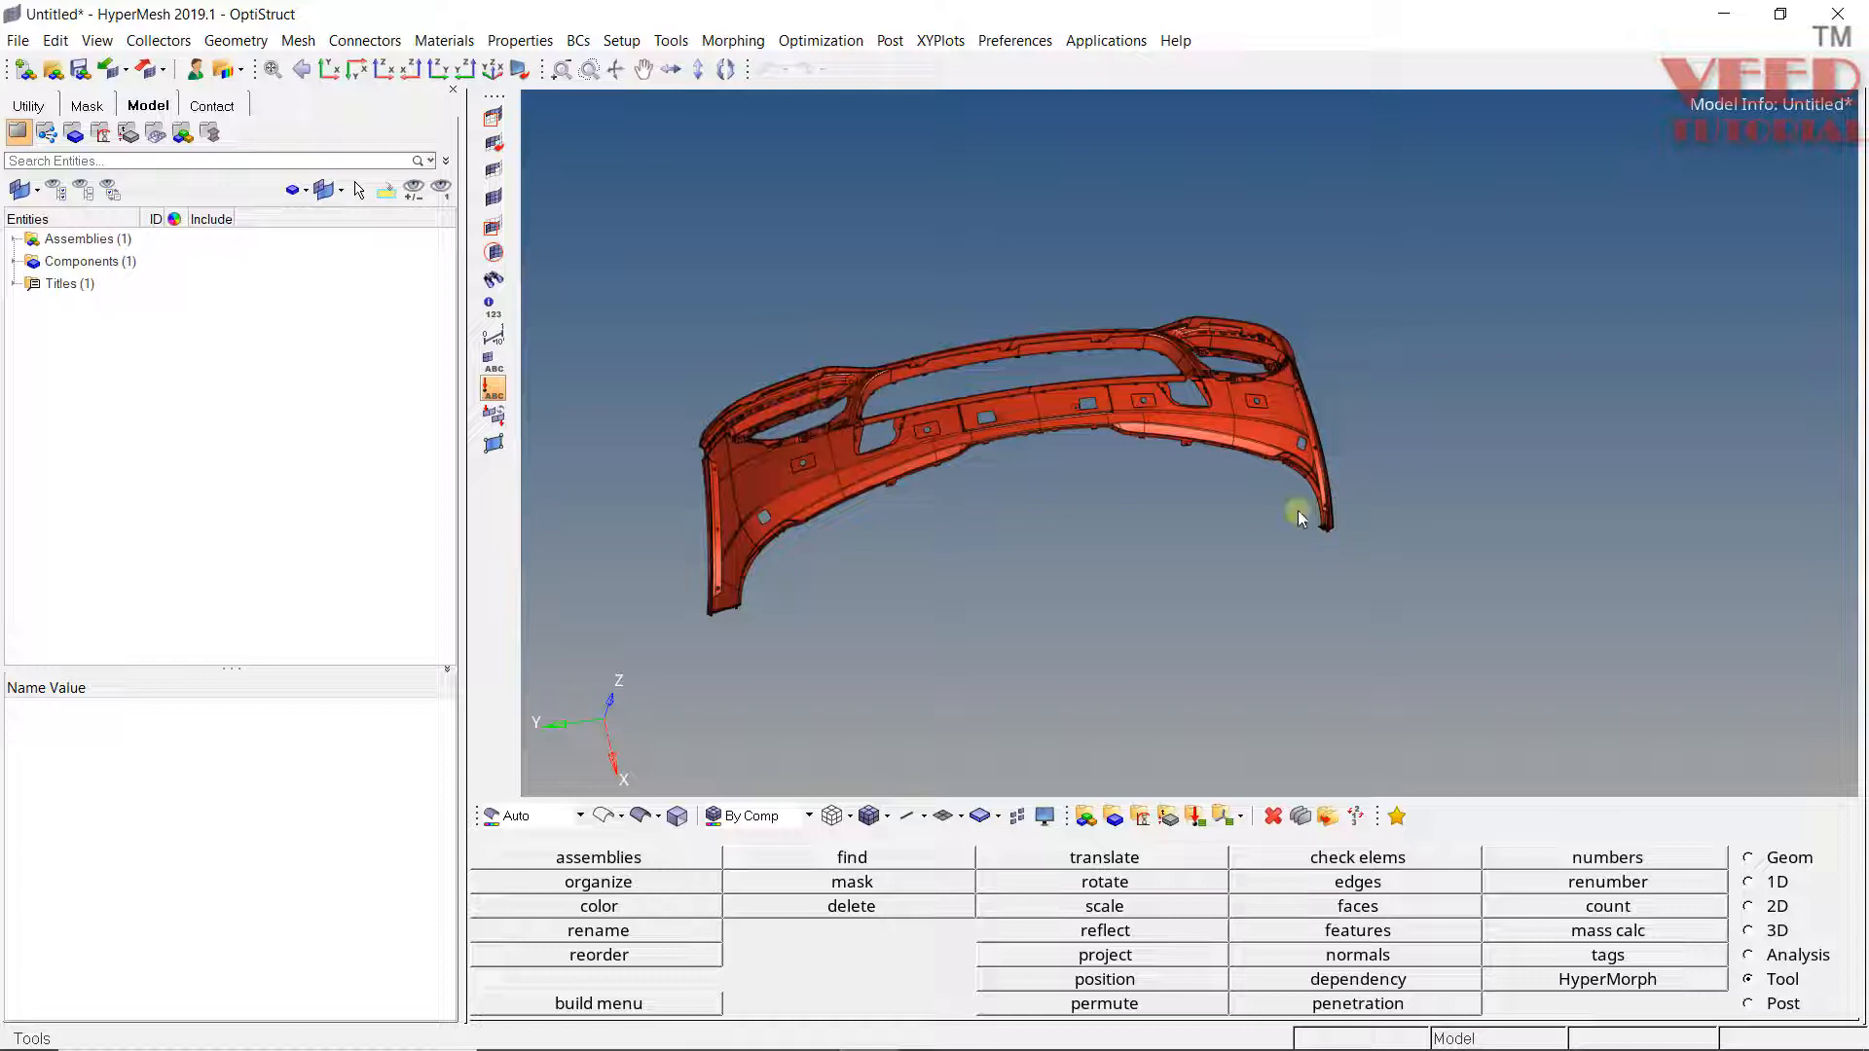
Auto-extract a midsurface from all displayed bumper surfaces via the Geom midsurface panel.
click(1790, 864)
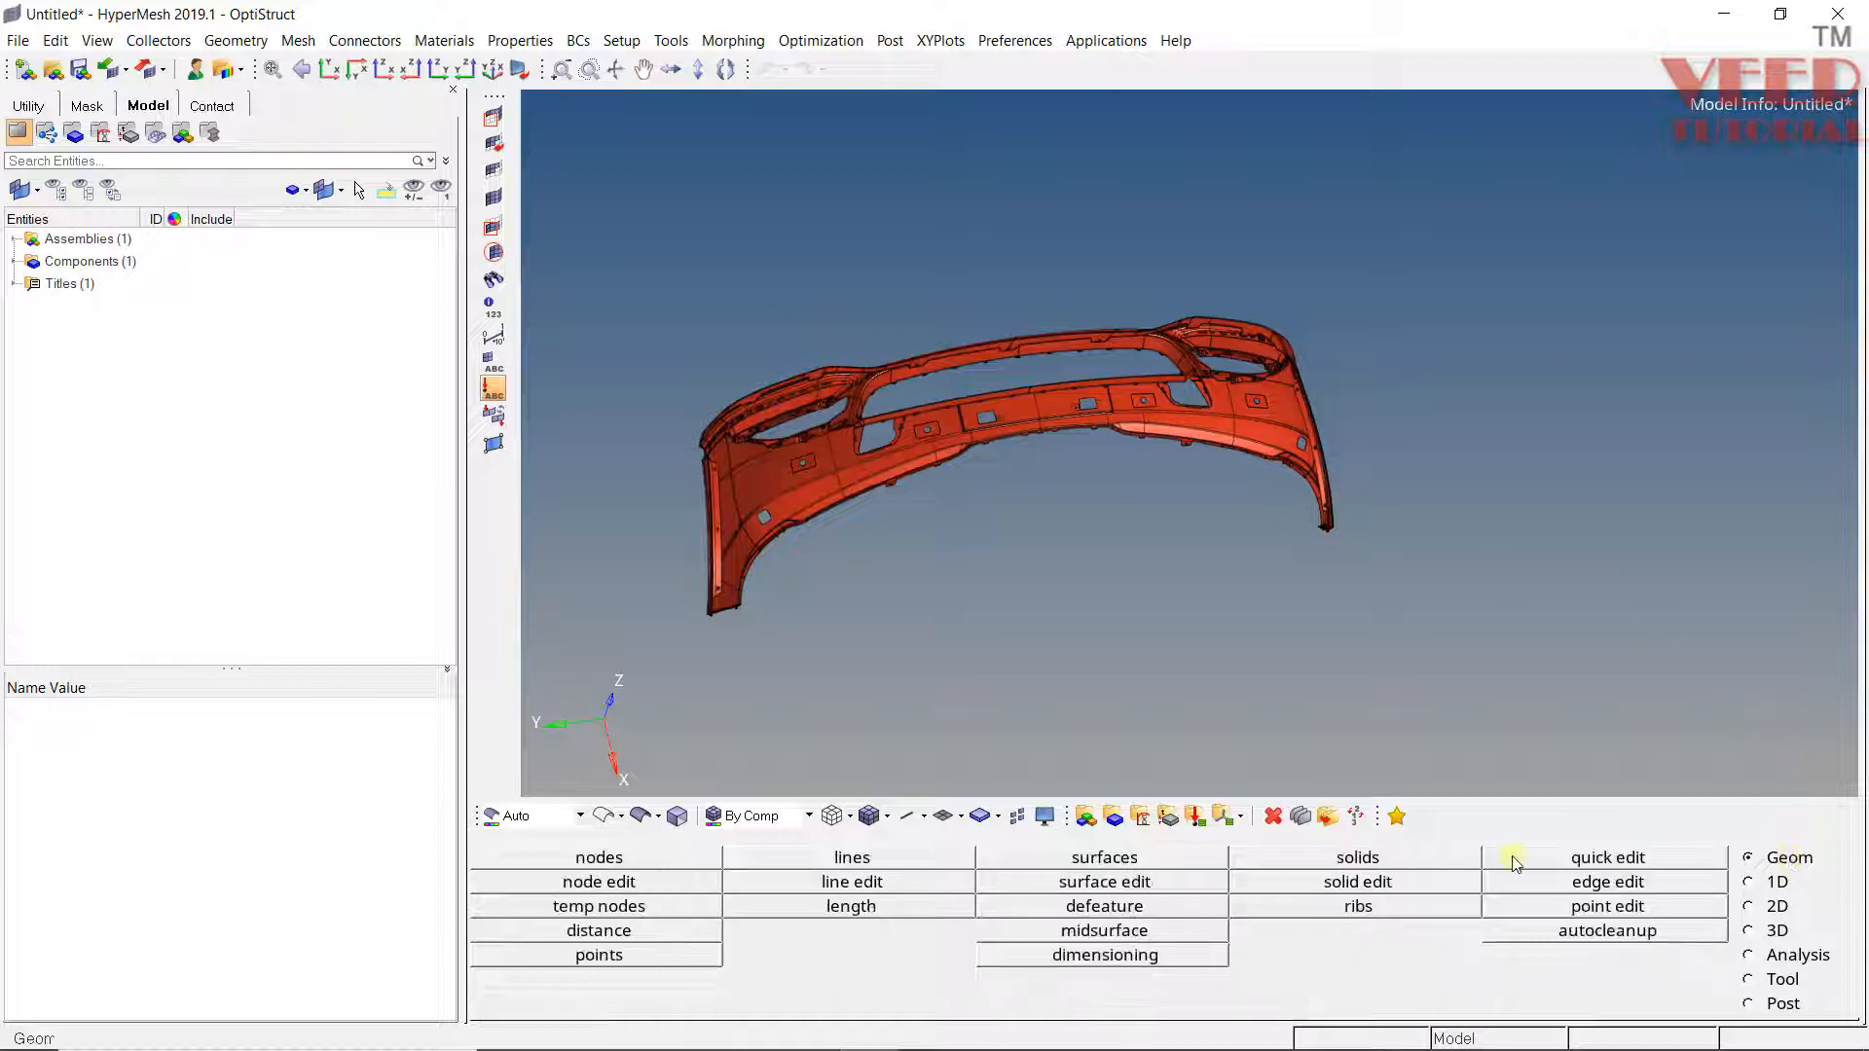
click(1103, 929)
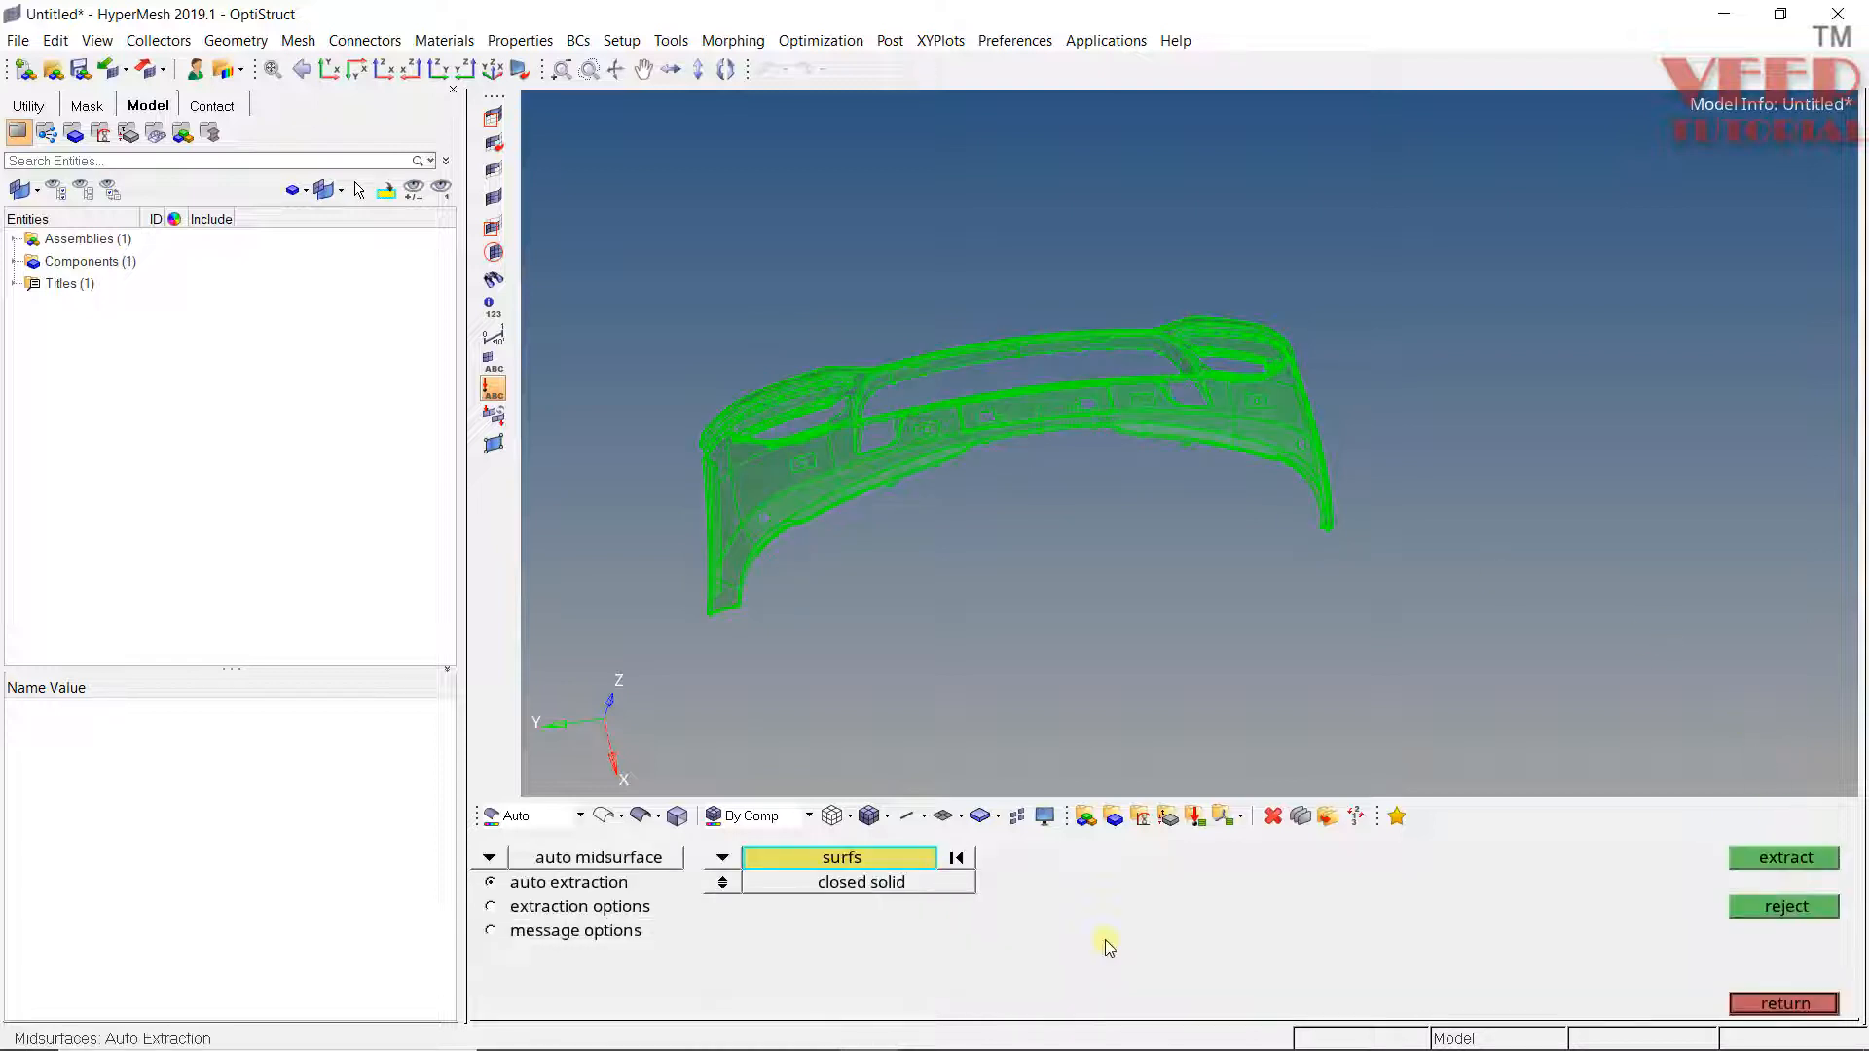
click(842, 856)
click(619, 905)
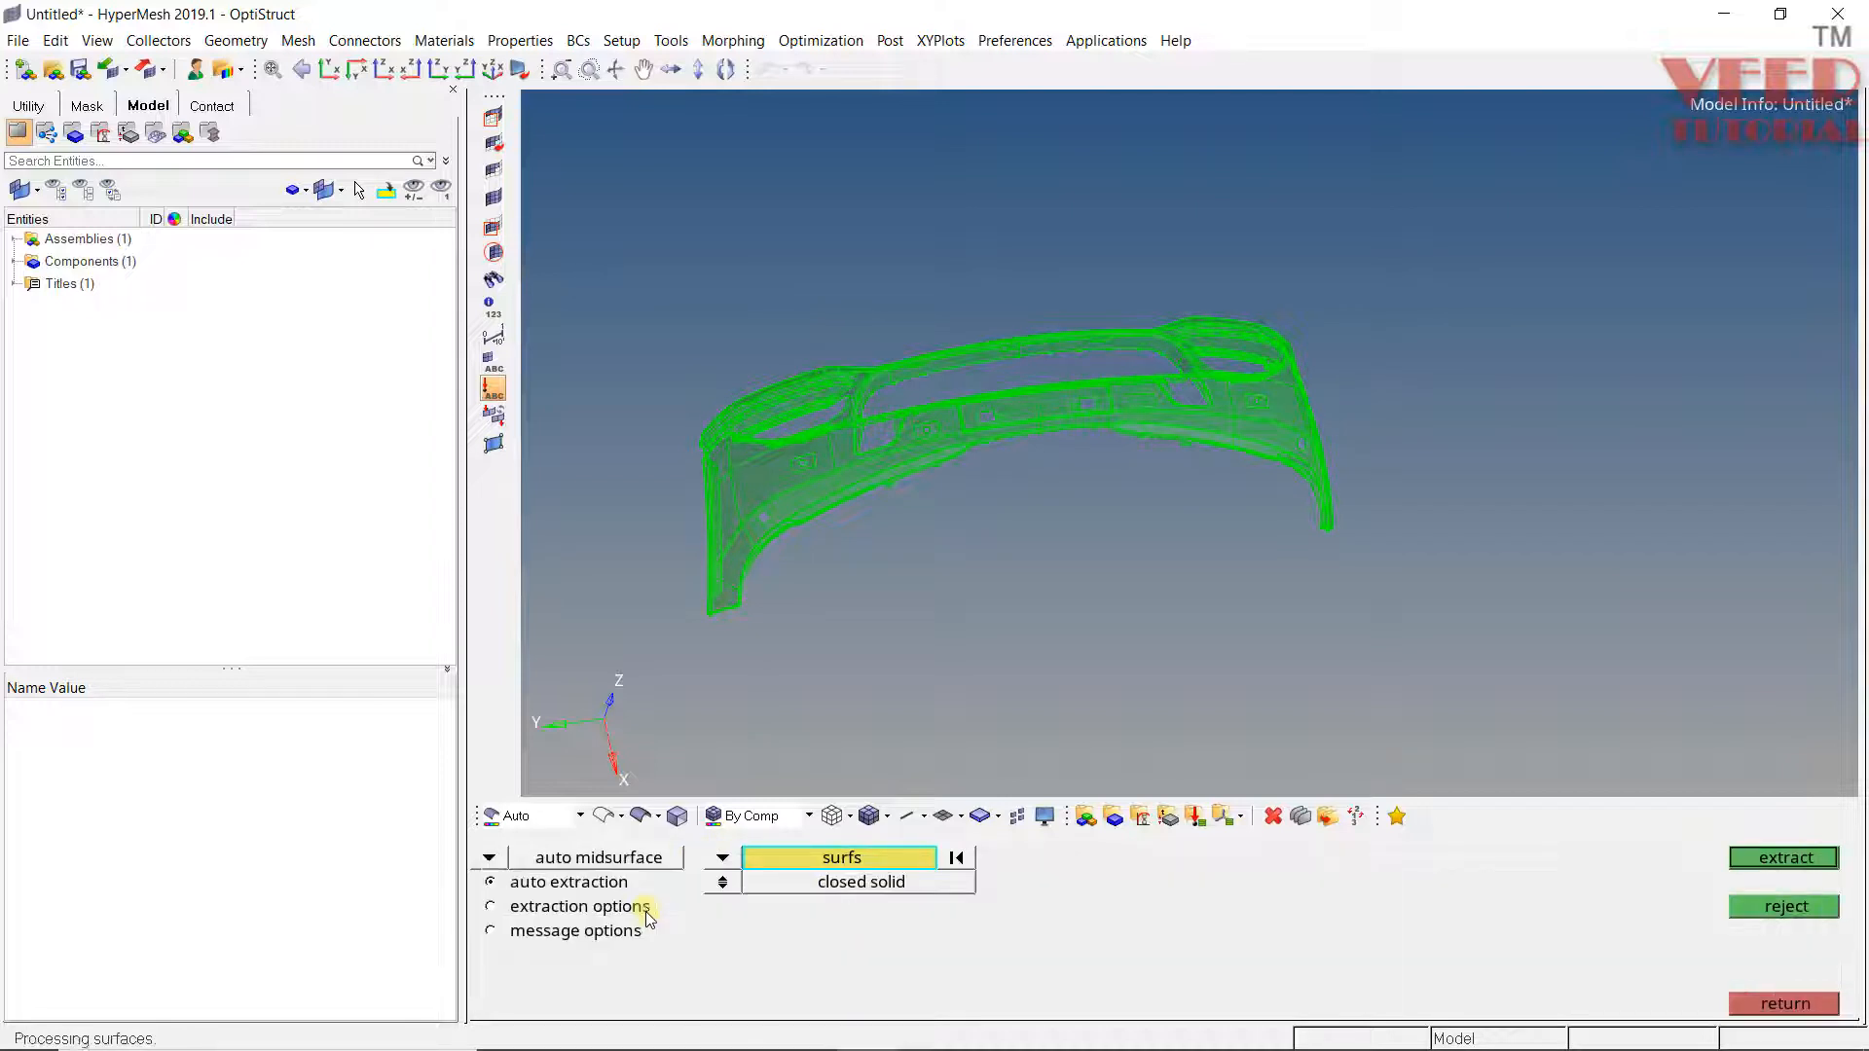
click(1775, 862)
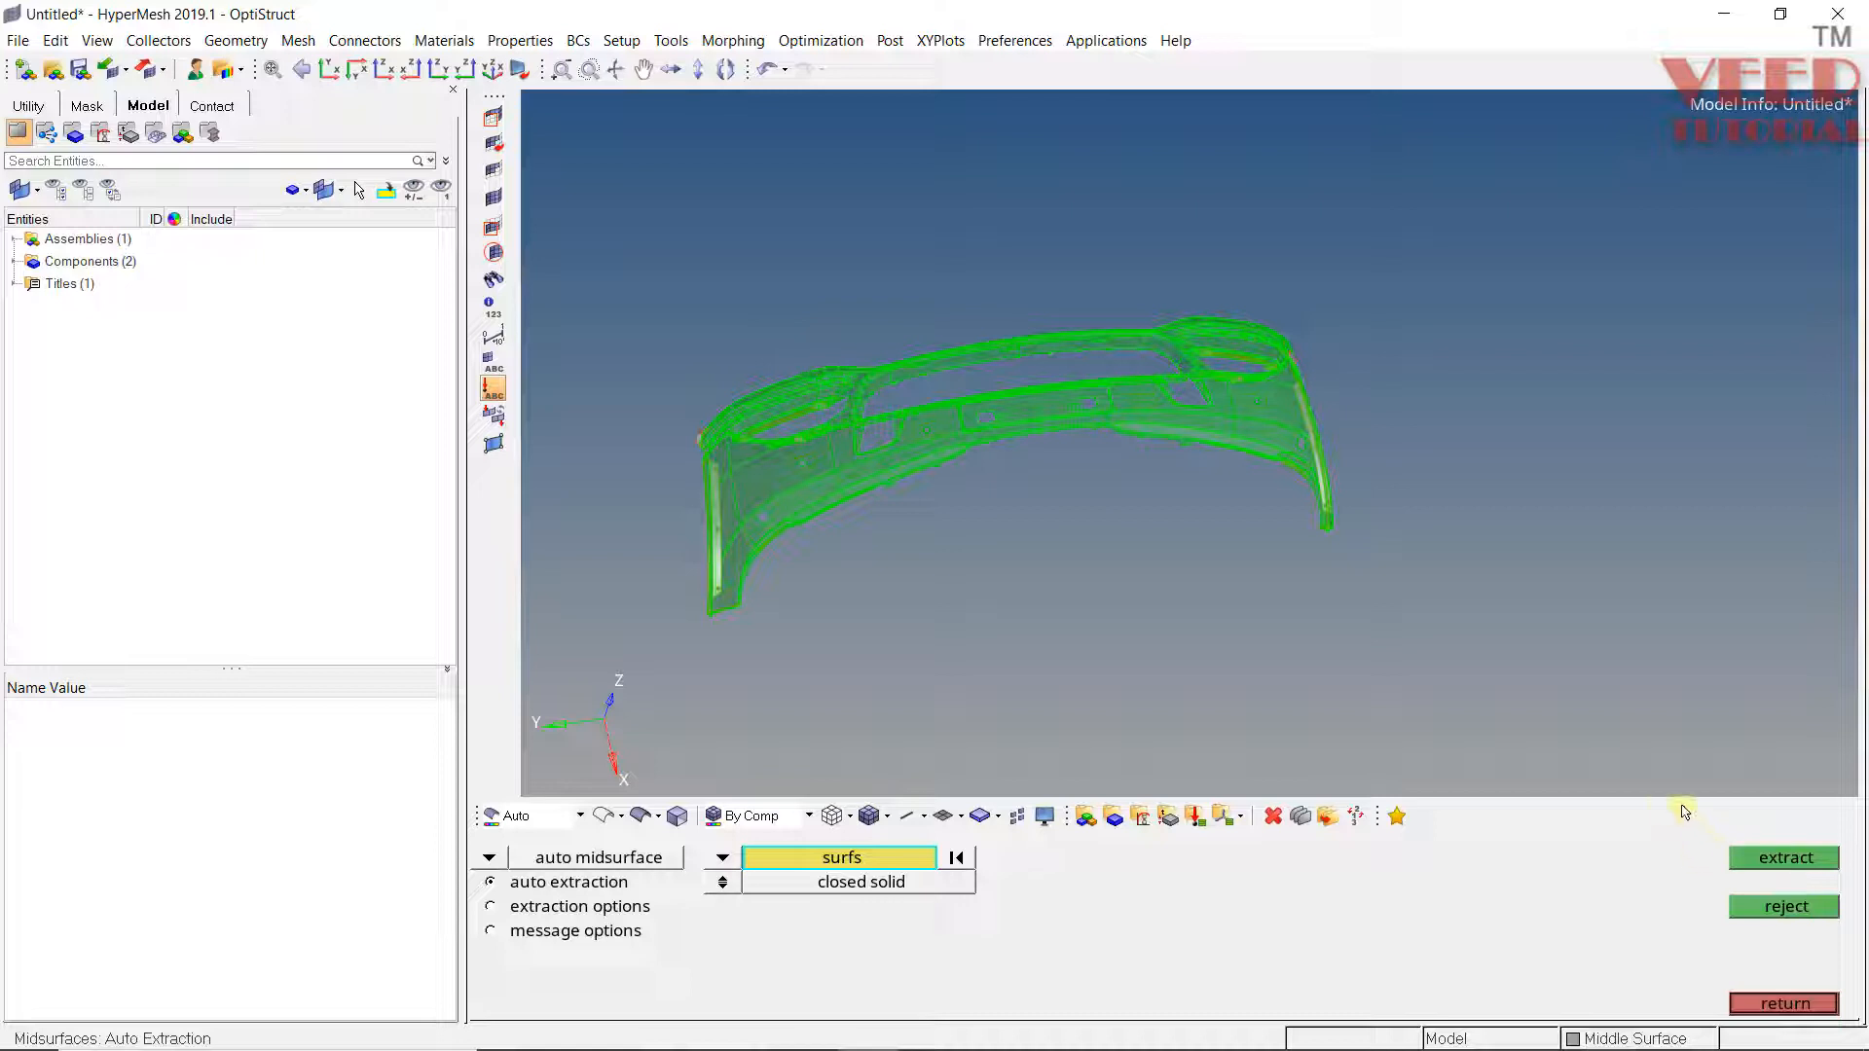
Return to the geometry tools and isolate the Middle Surface component to inspect its fragments.
click(1785, 1008)
key(s)
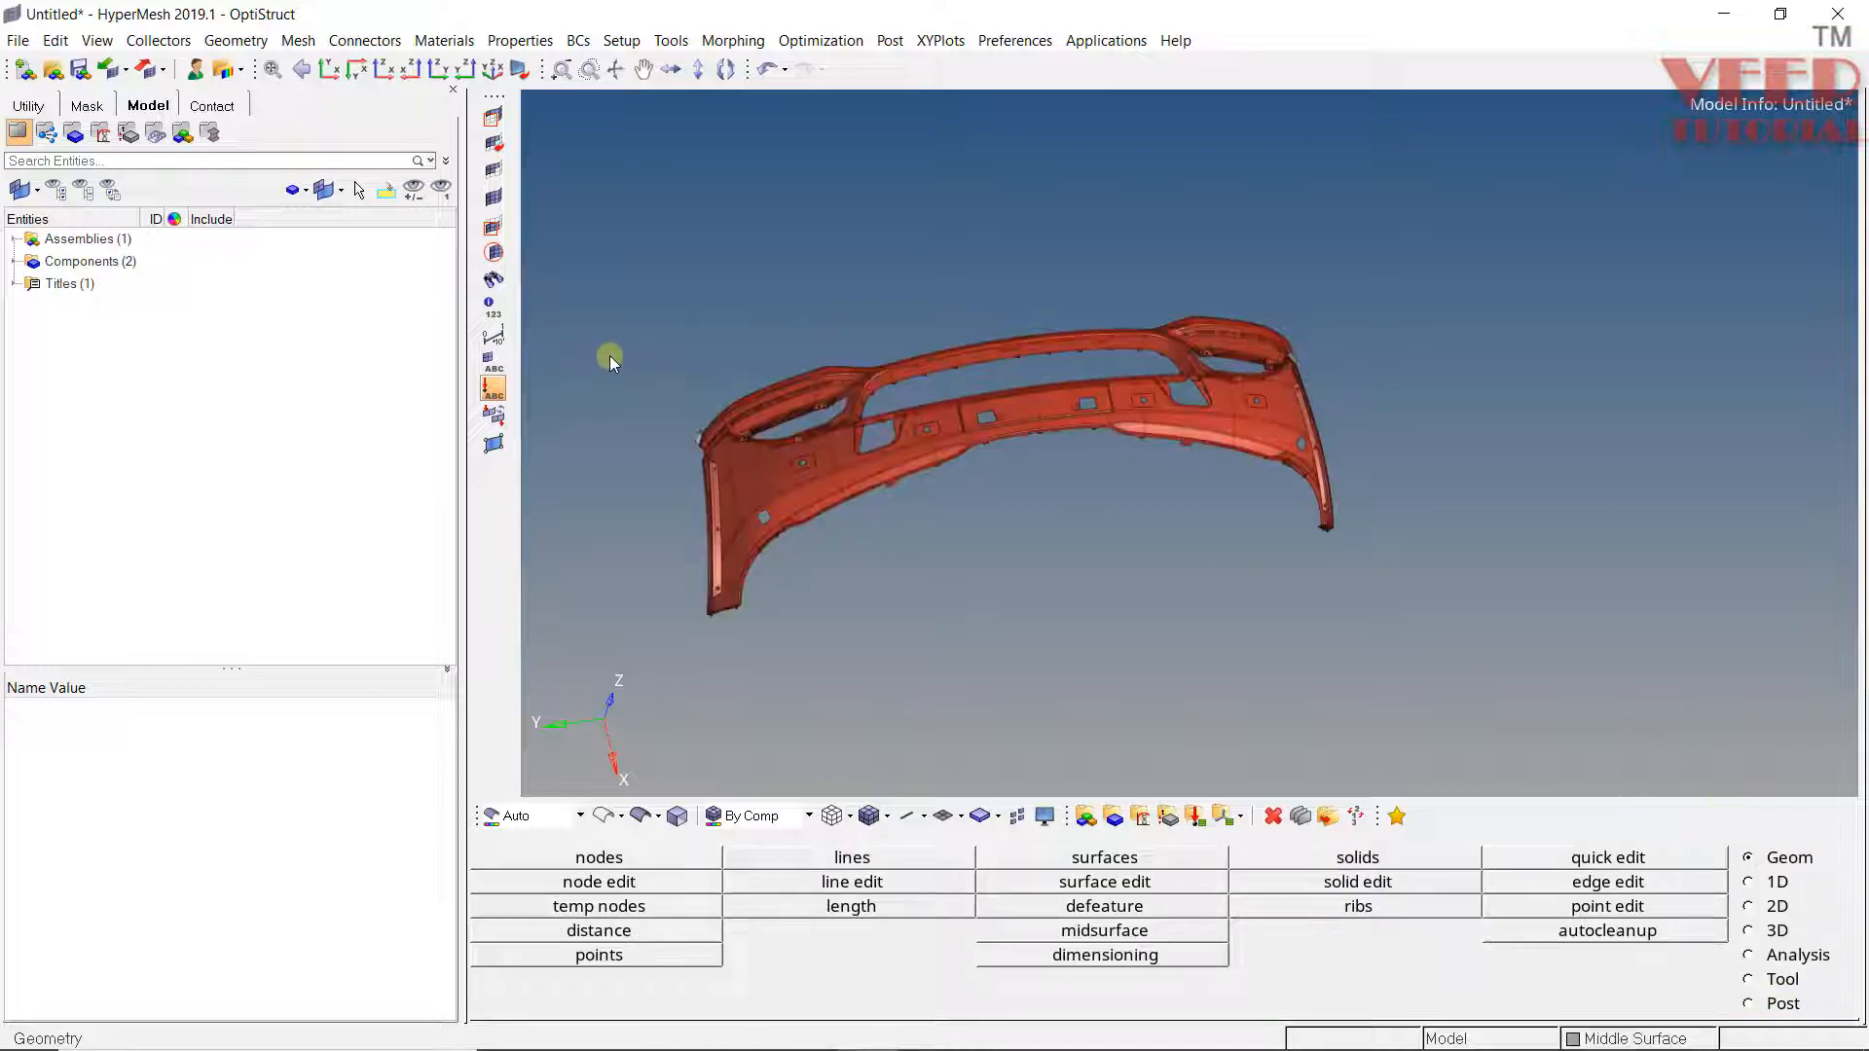
click(11, 260)
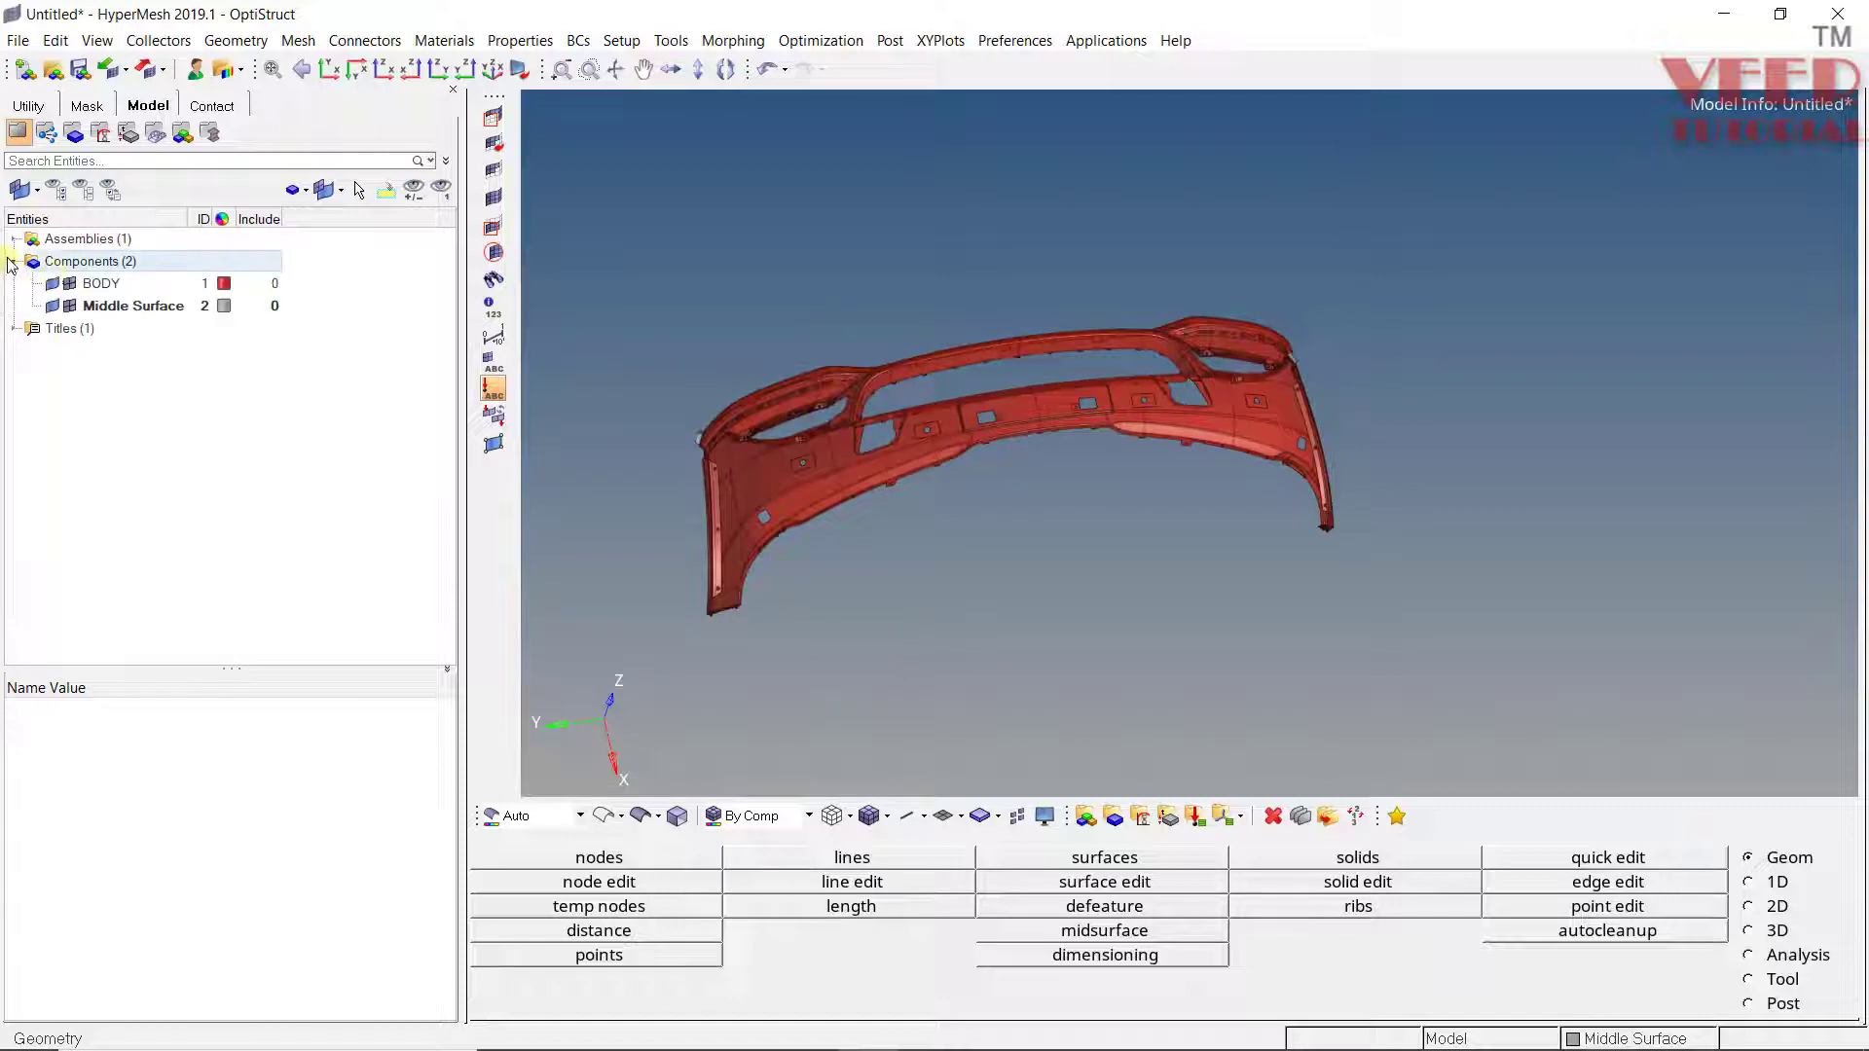
click(132, 305)
right_click(124, 314)
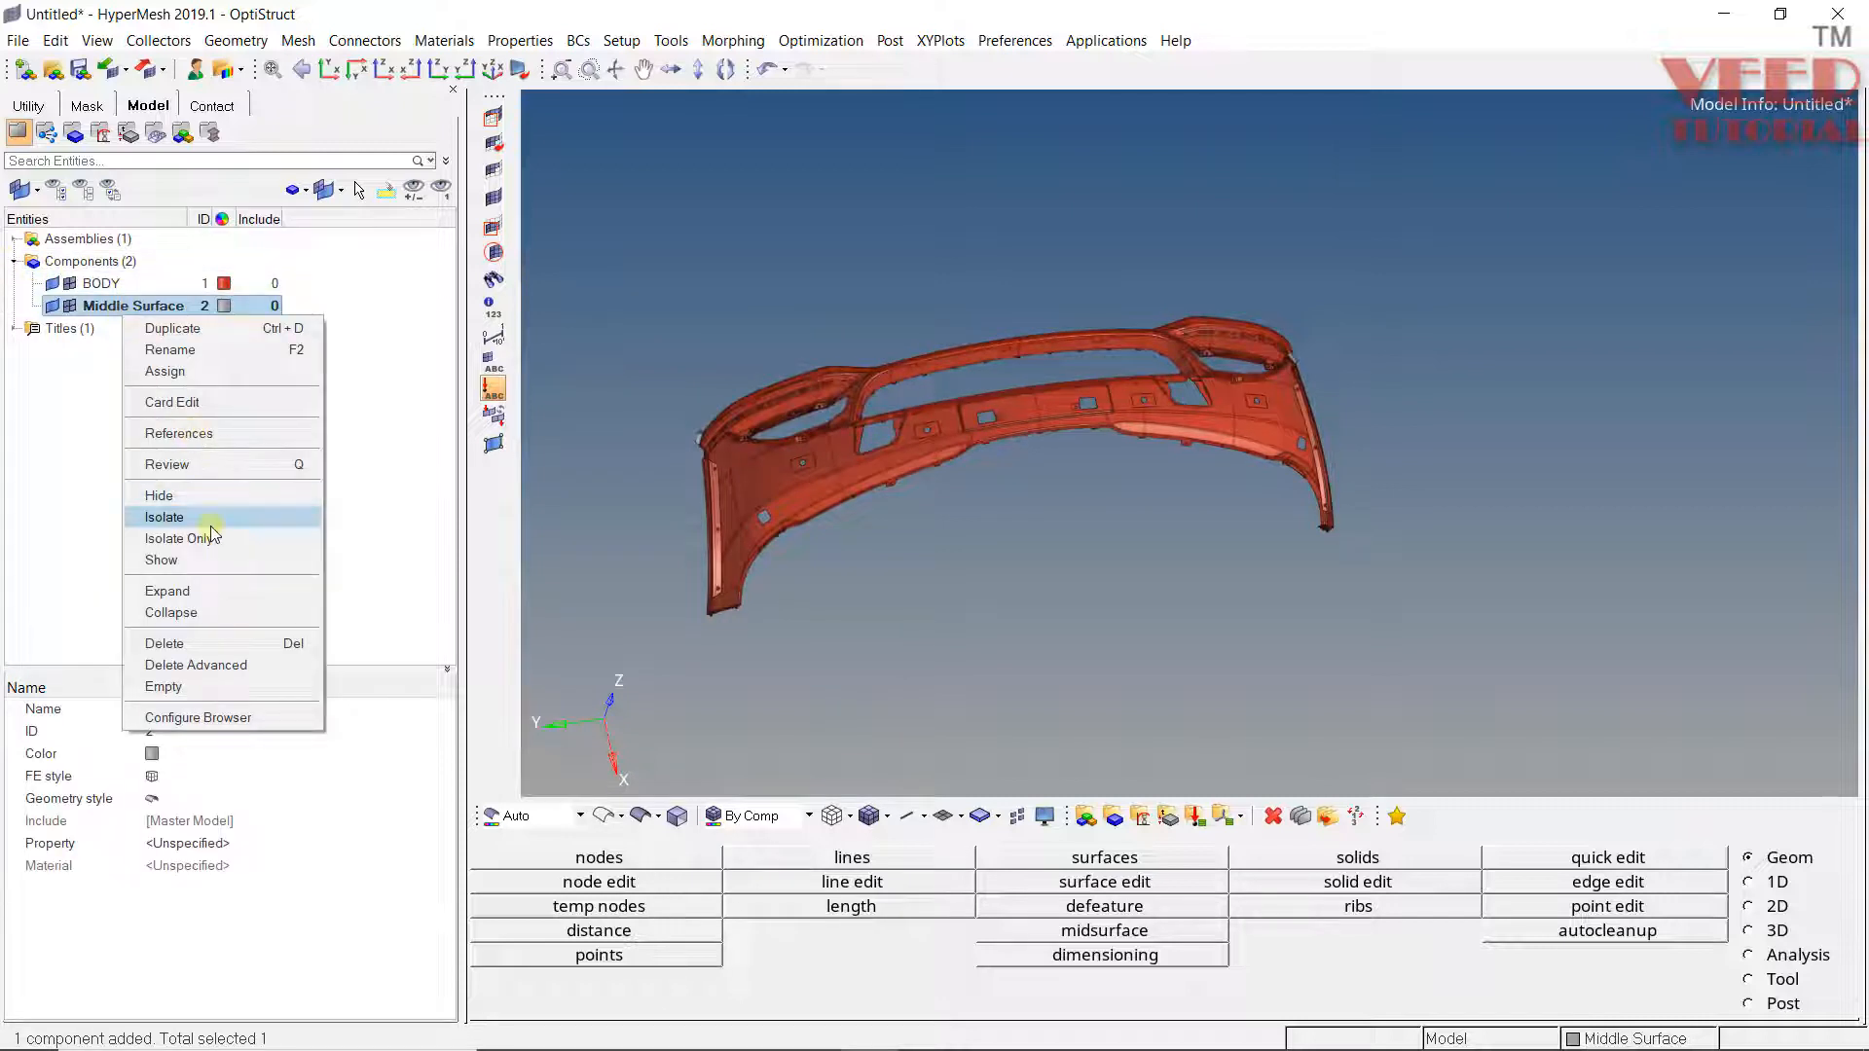
click(175, 537)
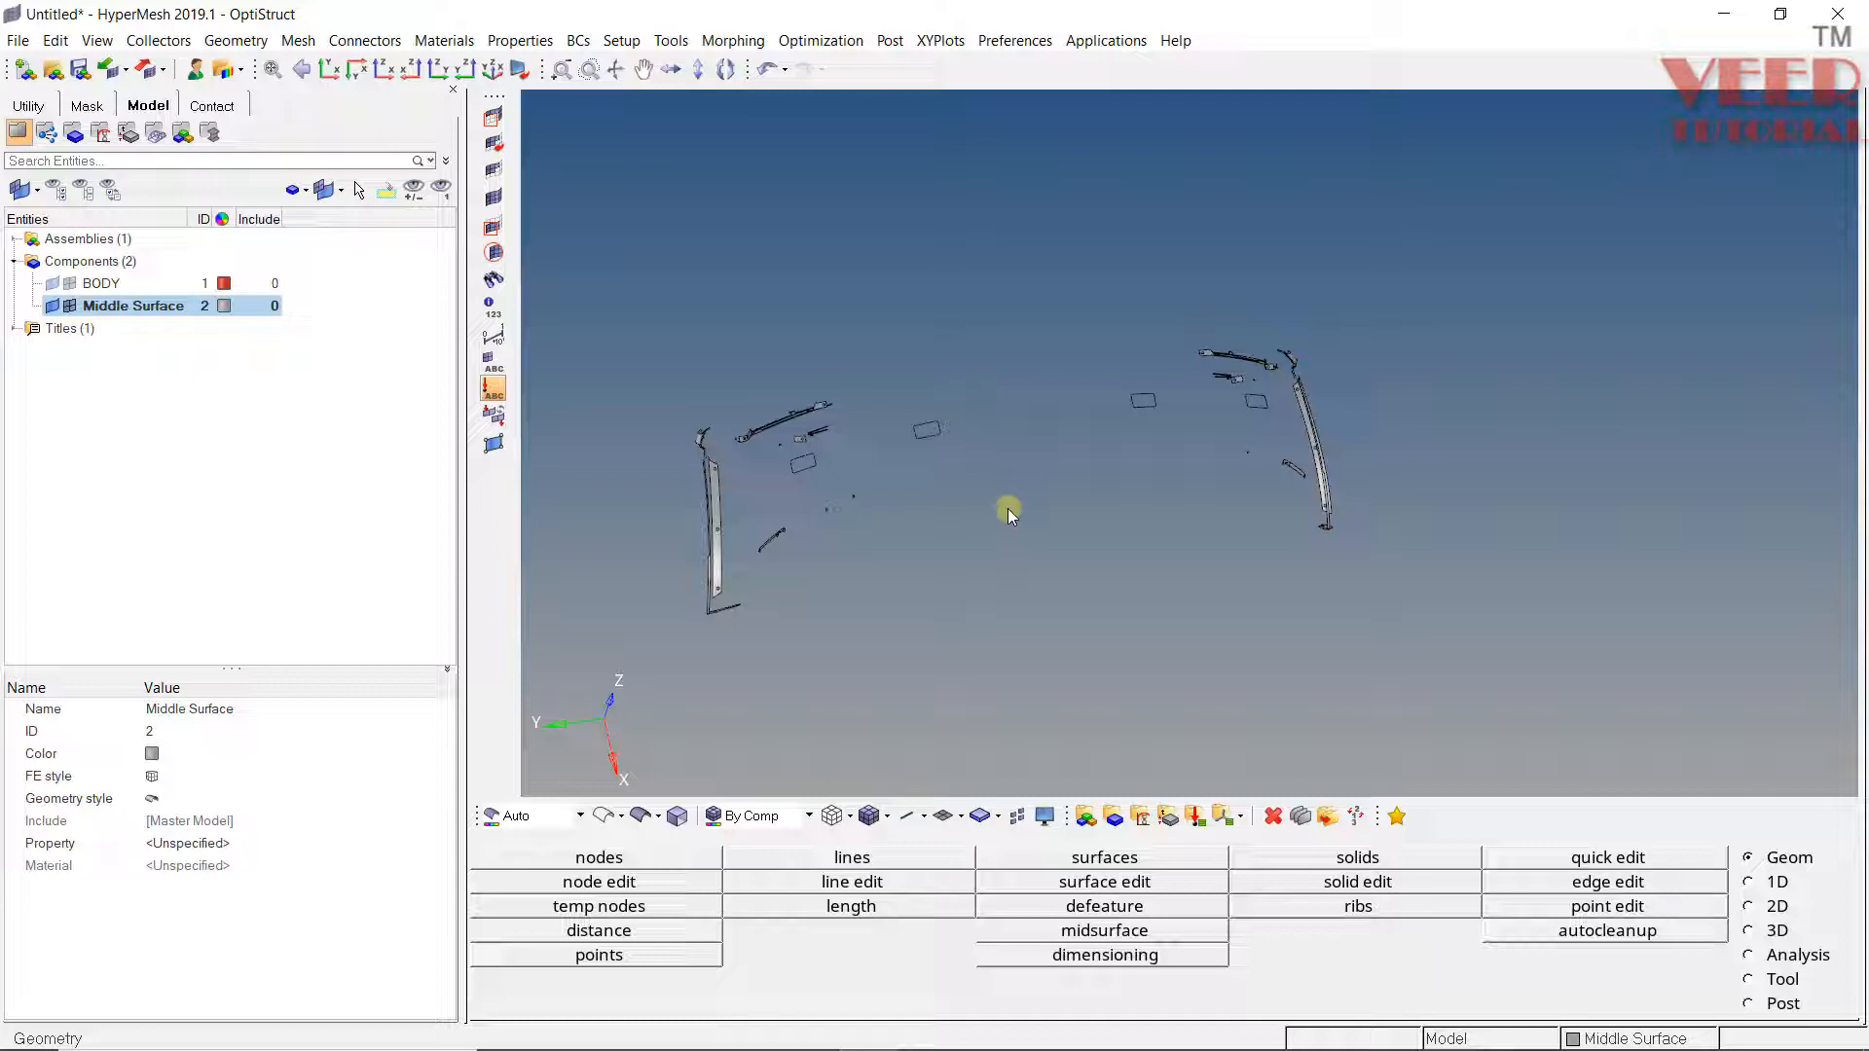
ctrl+scroll(919, 458, up, 5)
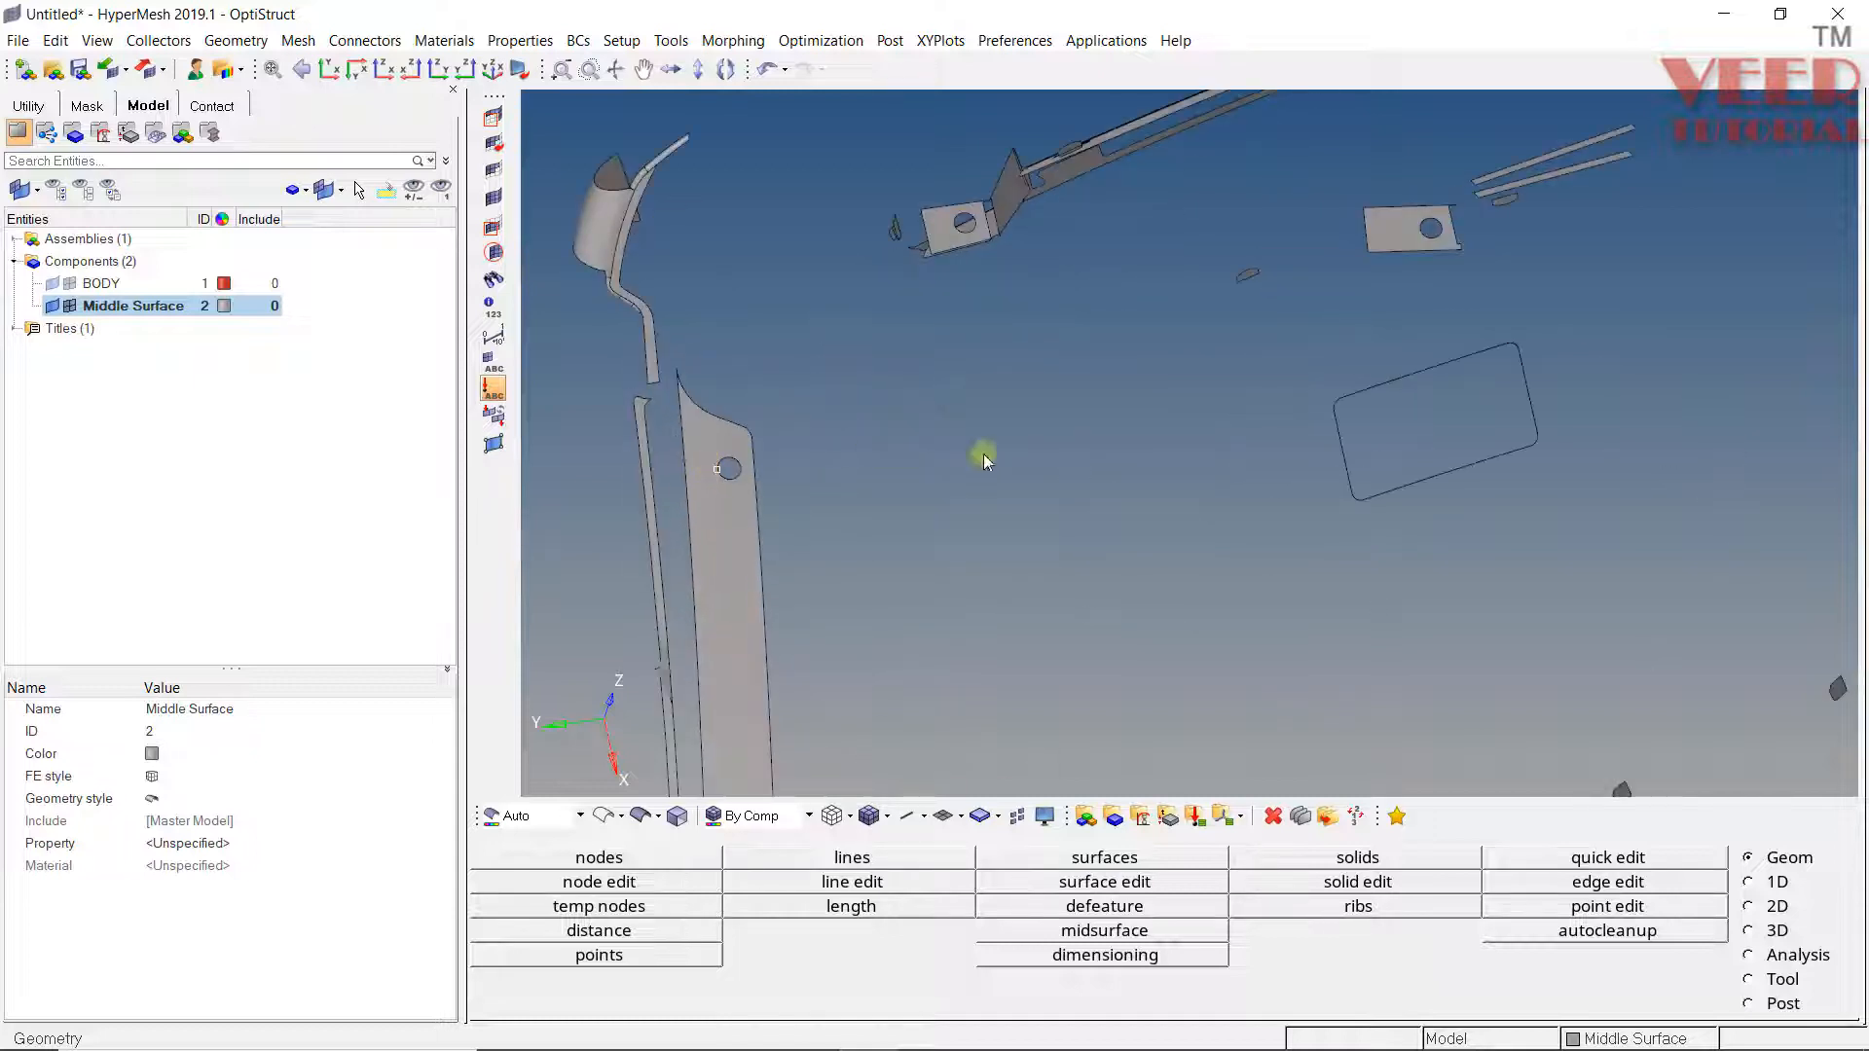
ctrl+right_drag(978, 453, 741, 374)
ctrl+scroll(741, 373, down, 5)
ctrl+drag(740, 374, 927, 470)
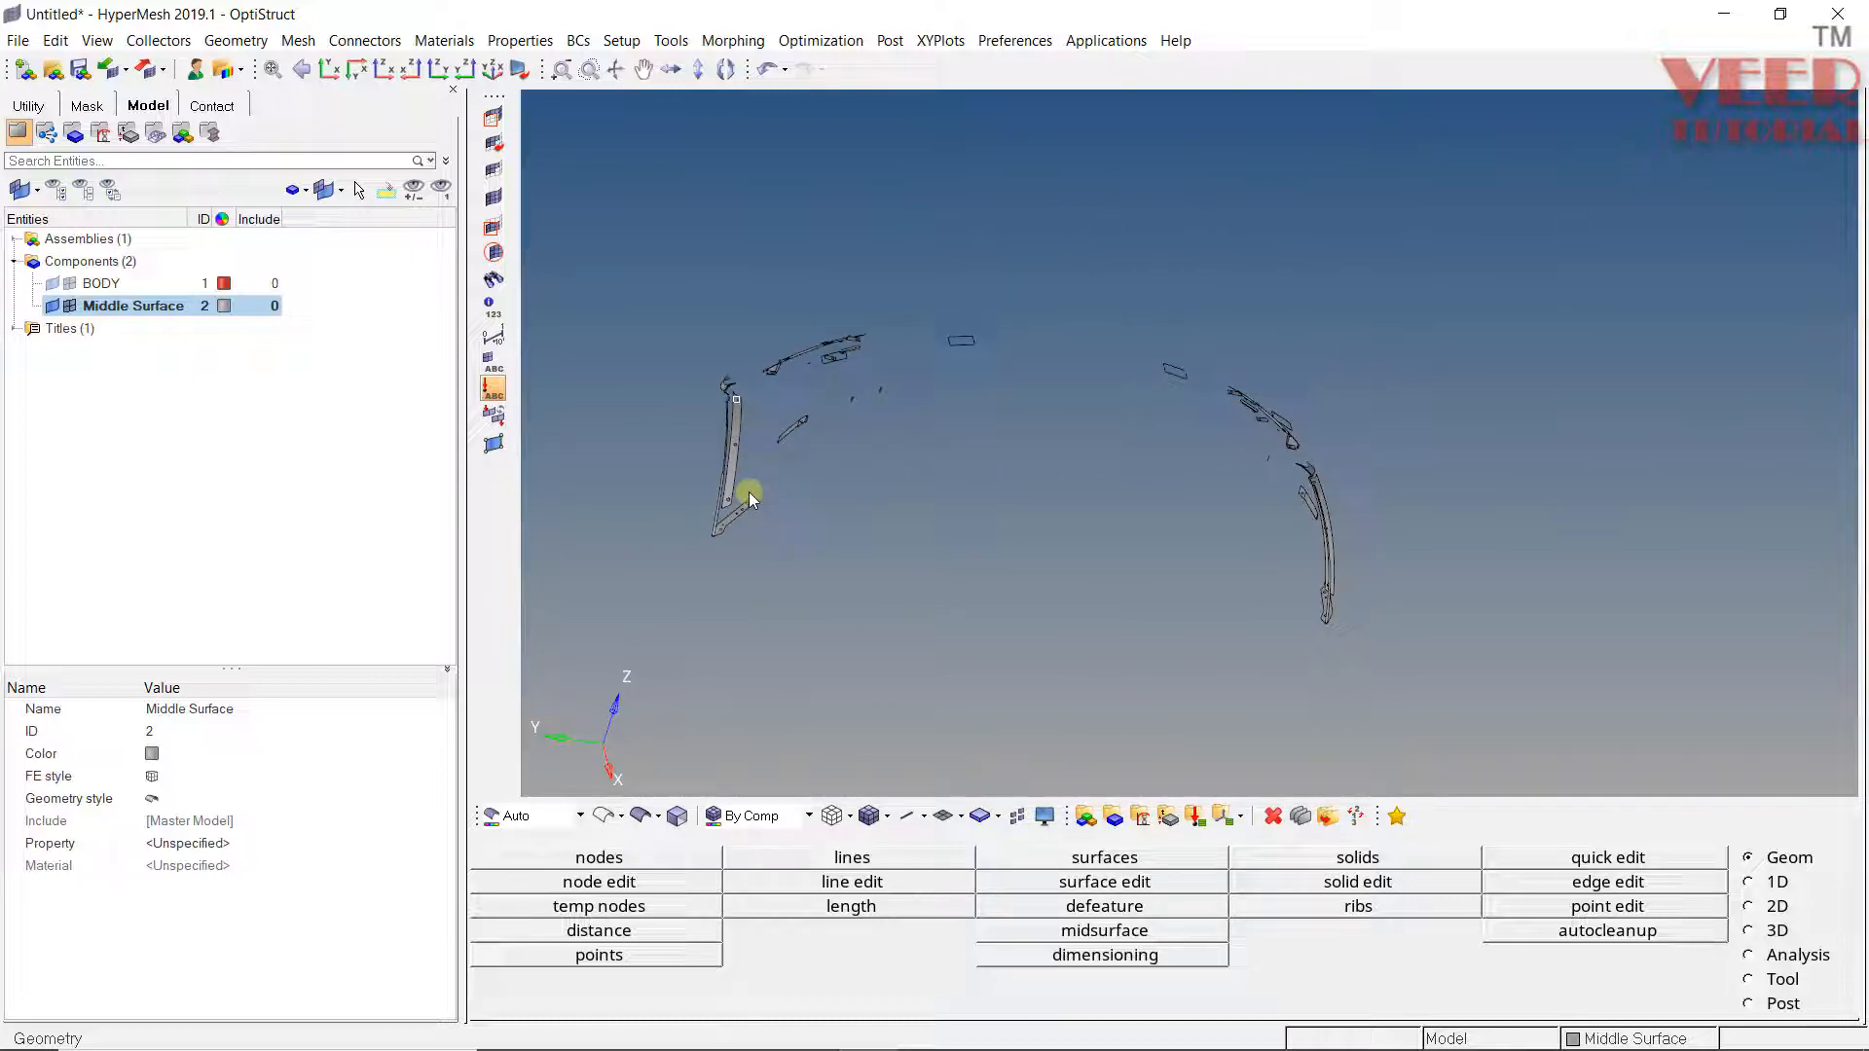
Delete the Middle Surface component and hide the BODY geometry.
right_click(149, 314)
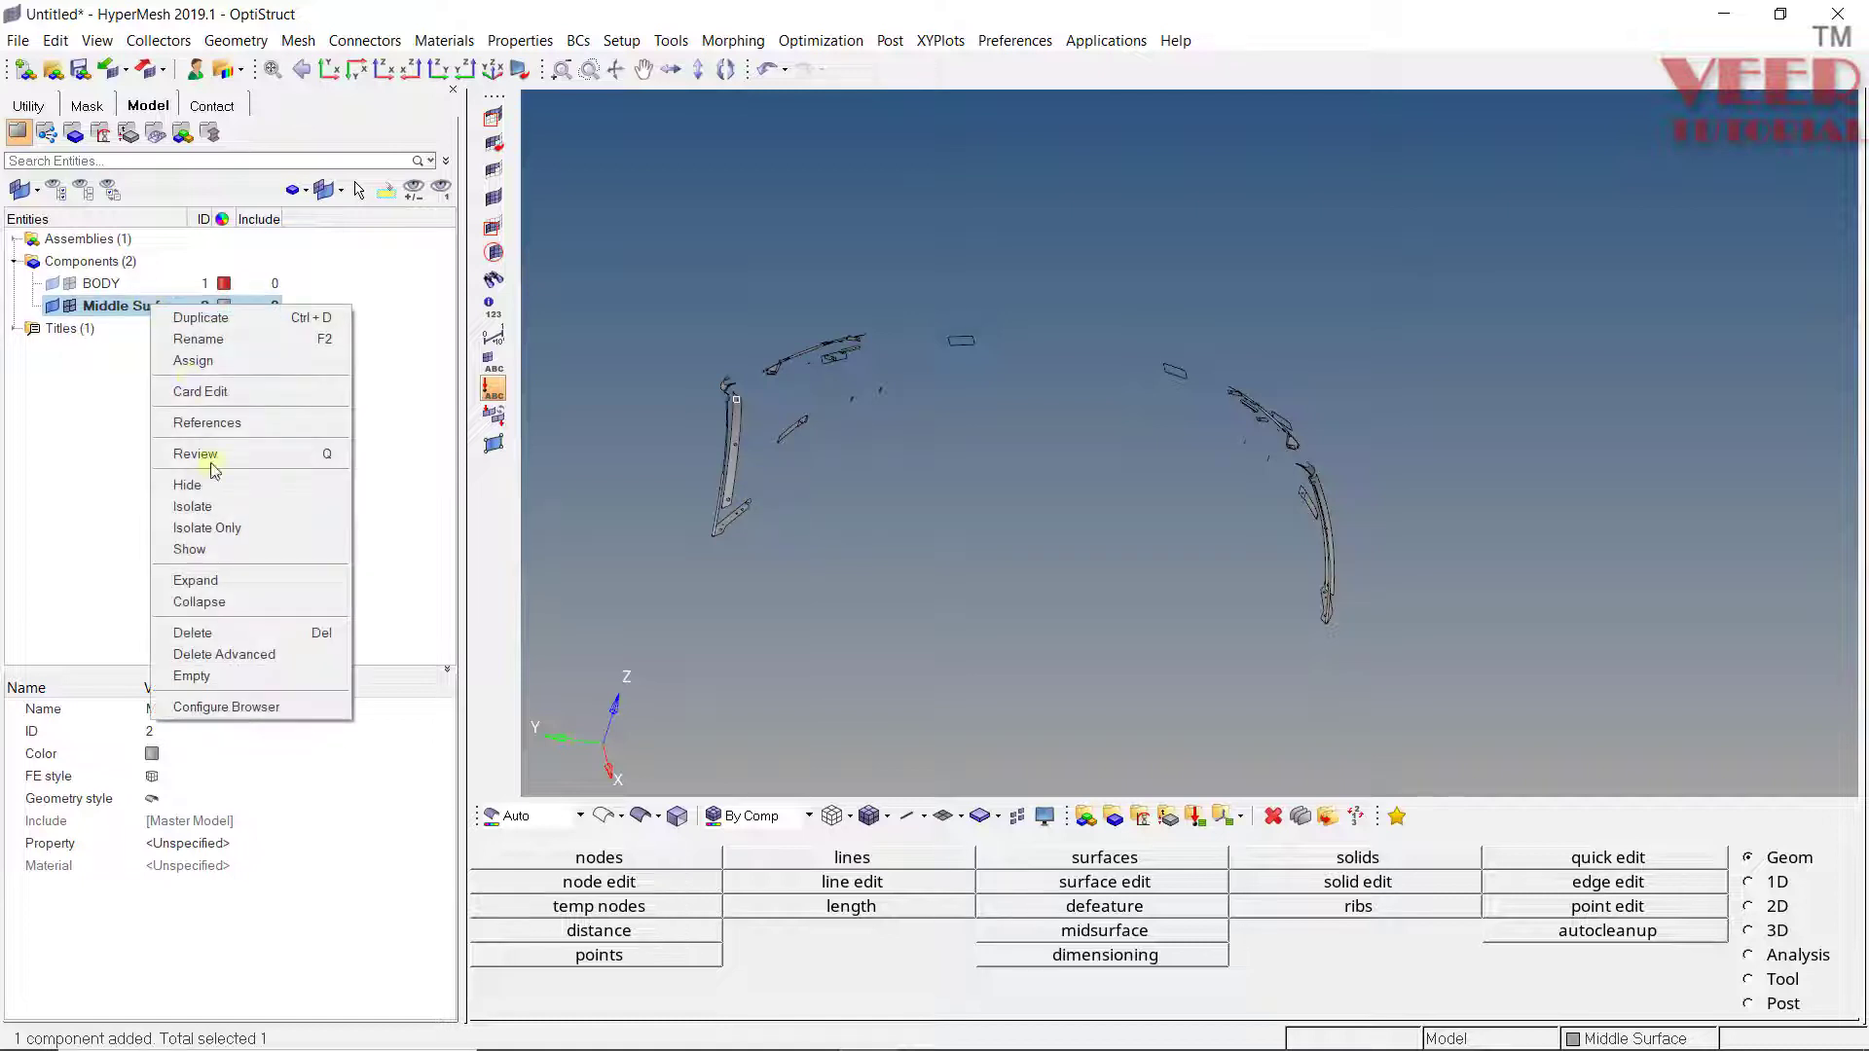
click(195, 636)
click(889, 602)
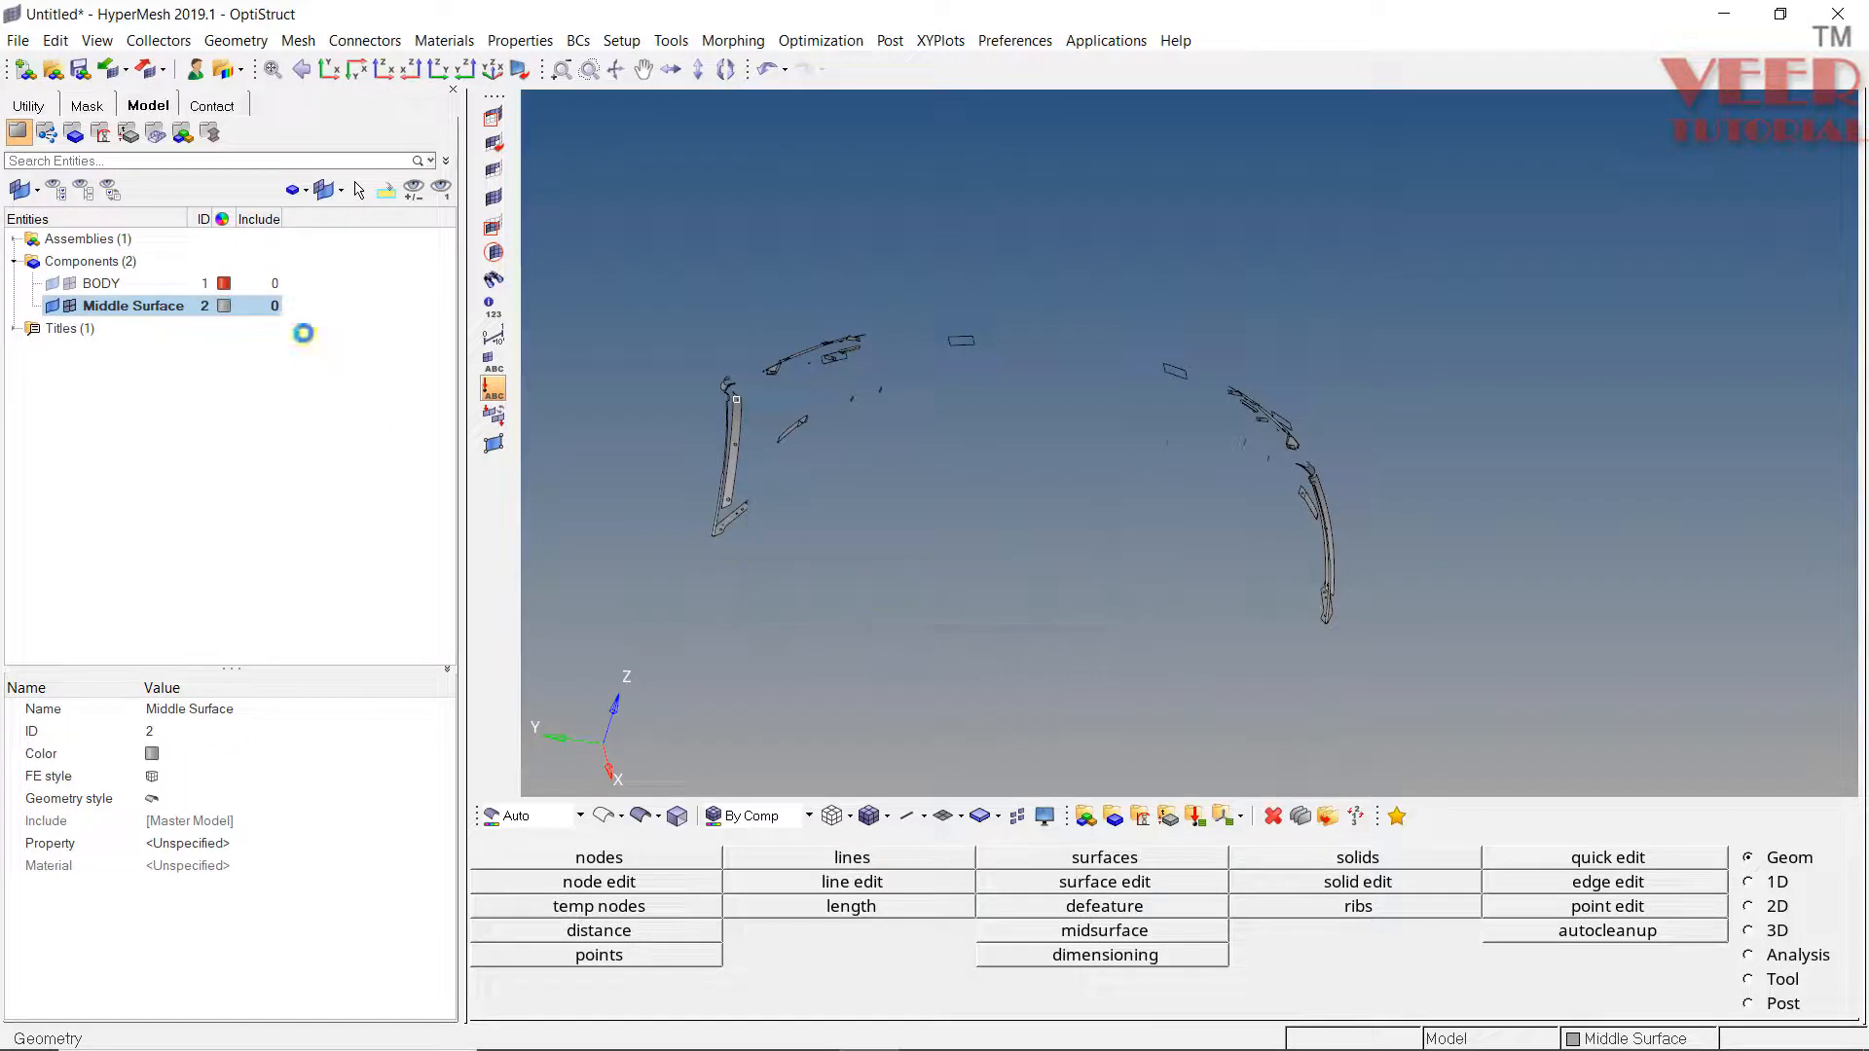
click(53, 284)
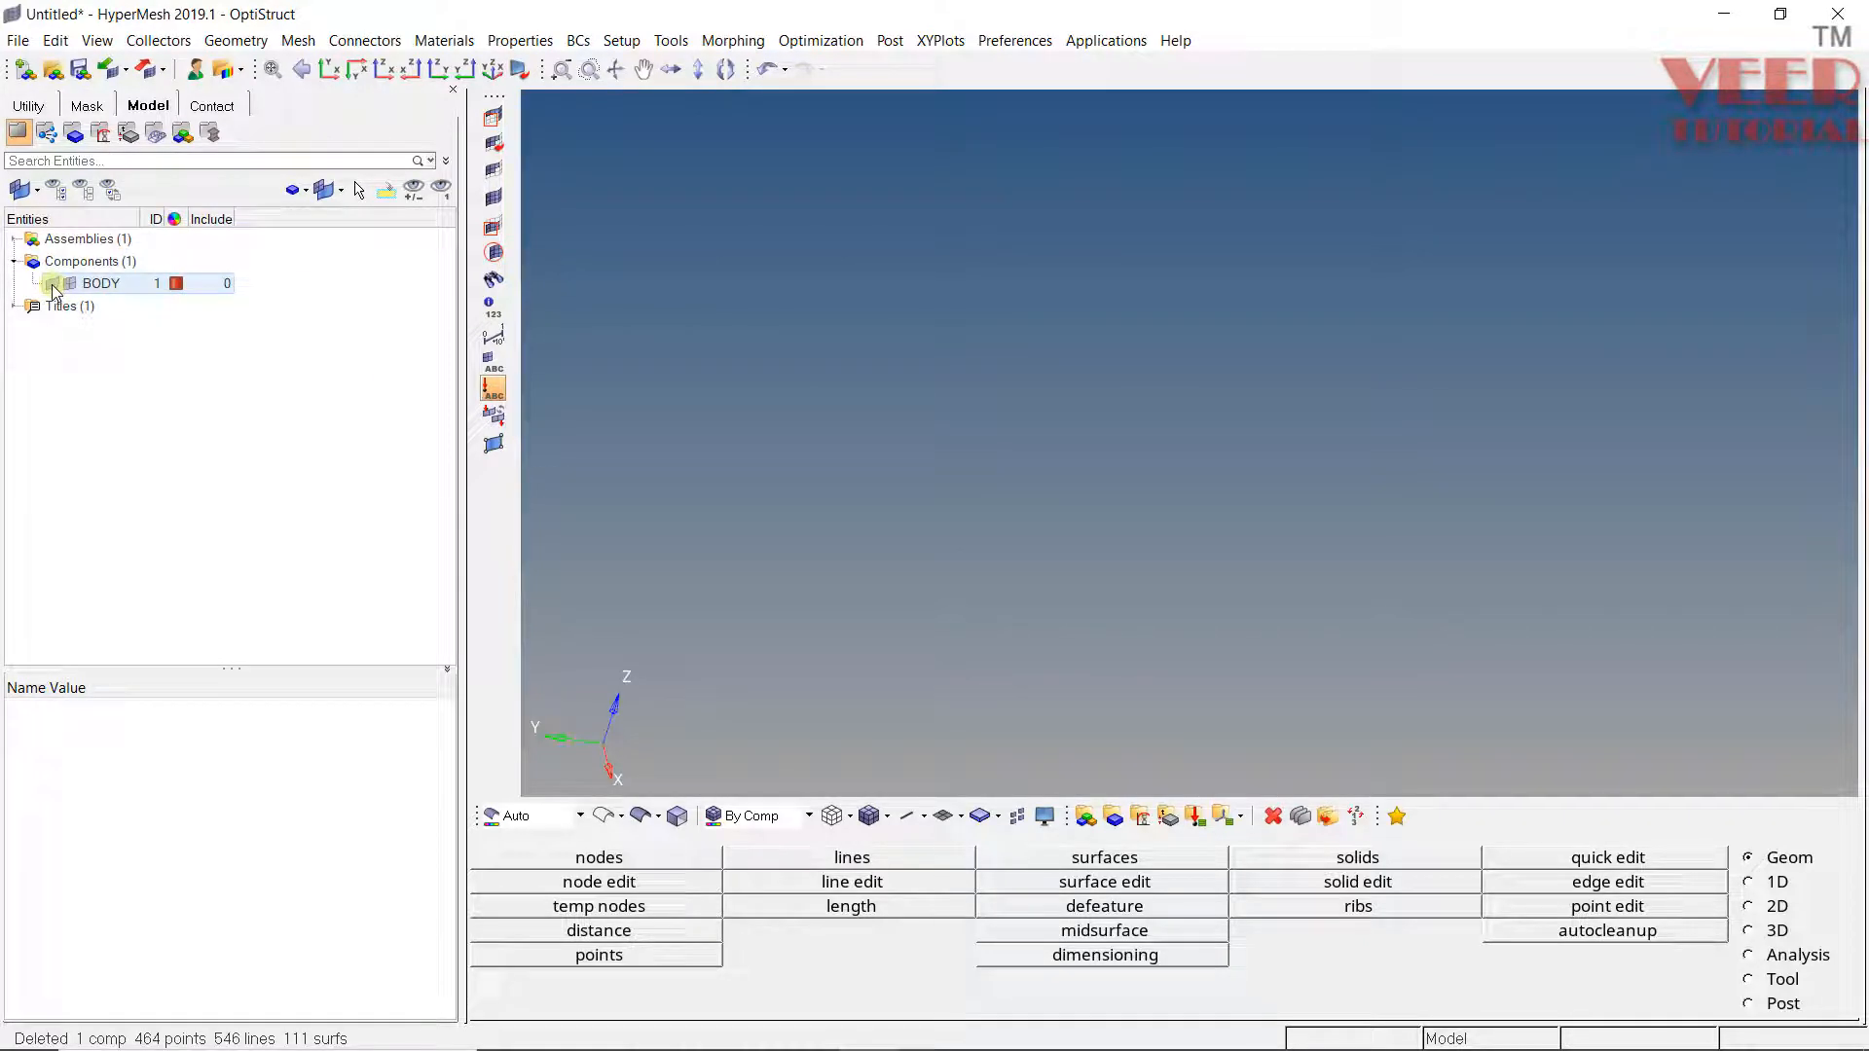
Show BODY again, glance at the Mesh Create options, and rotate toward a mounting hole.
click(53, 285)
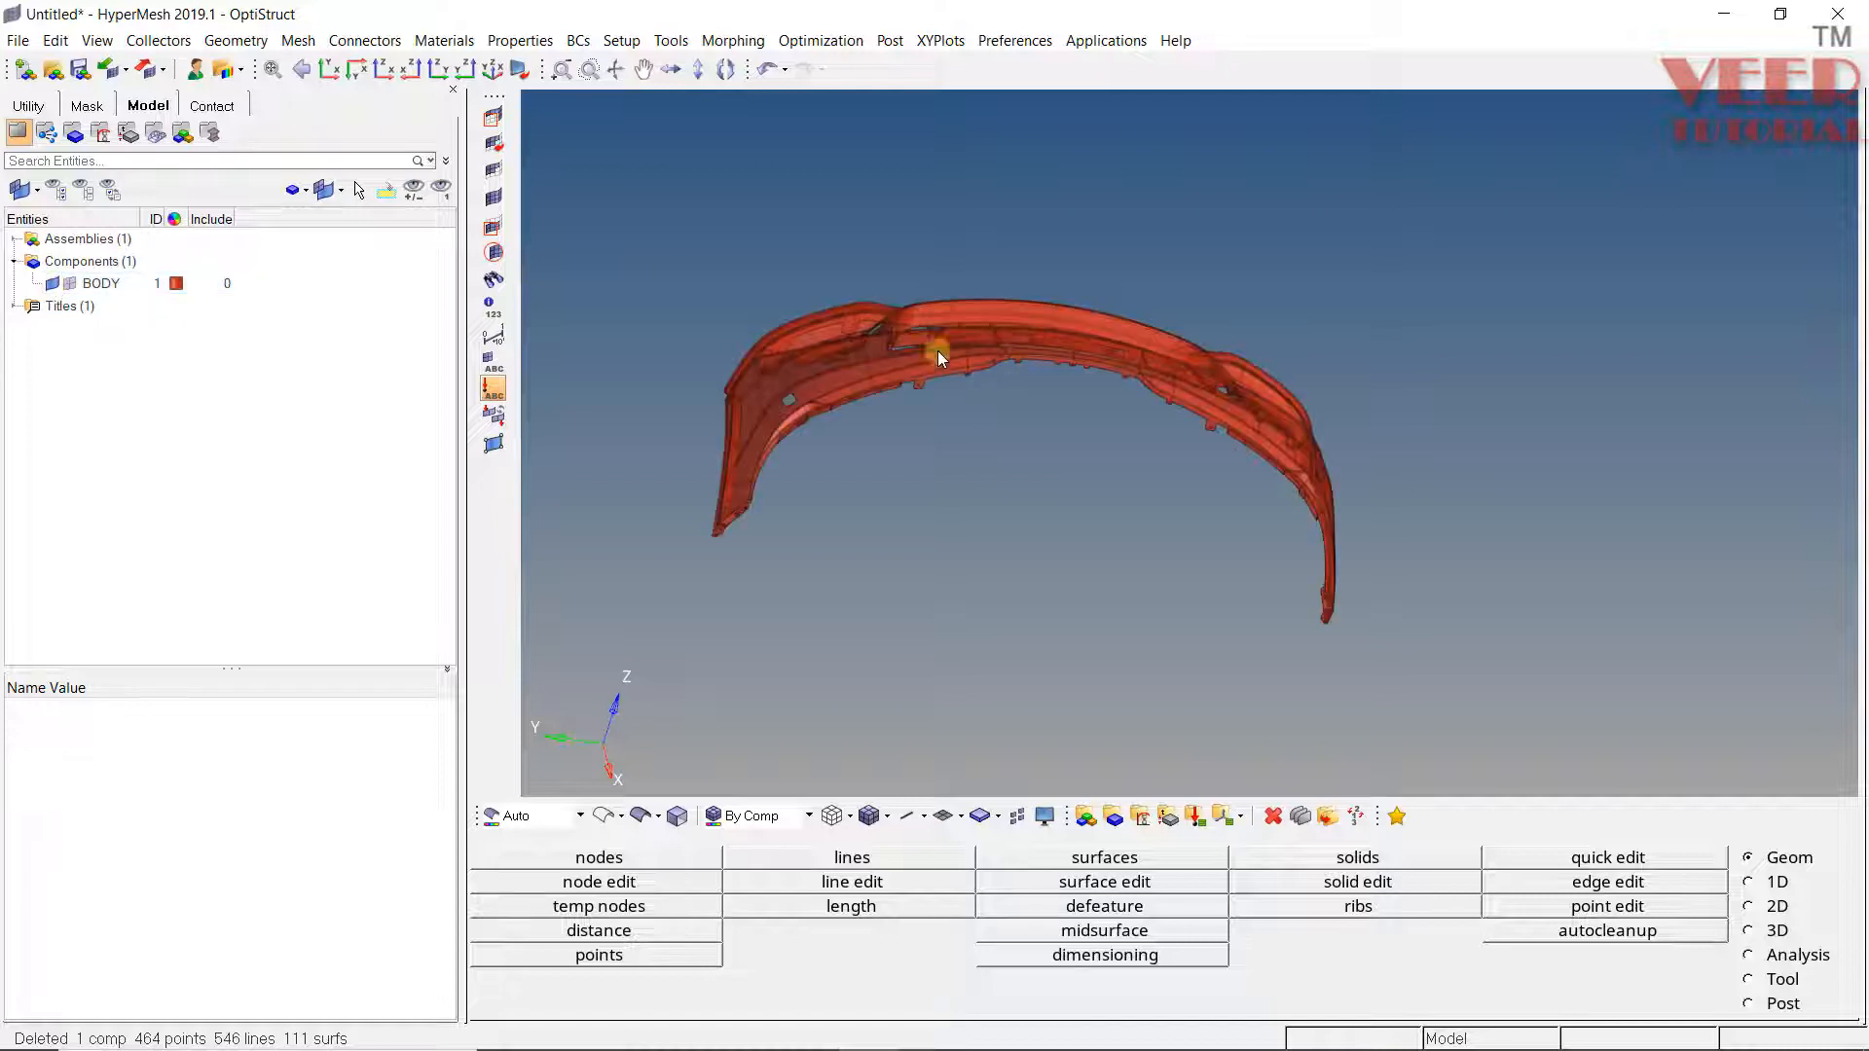
scroll(696, 251, up, 4)
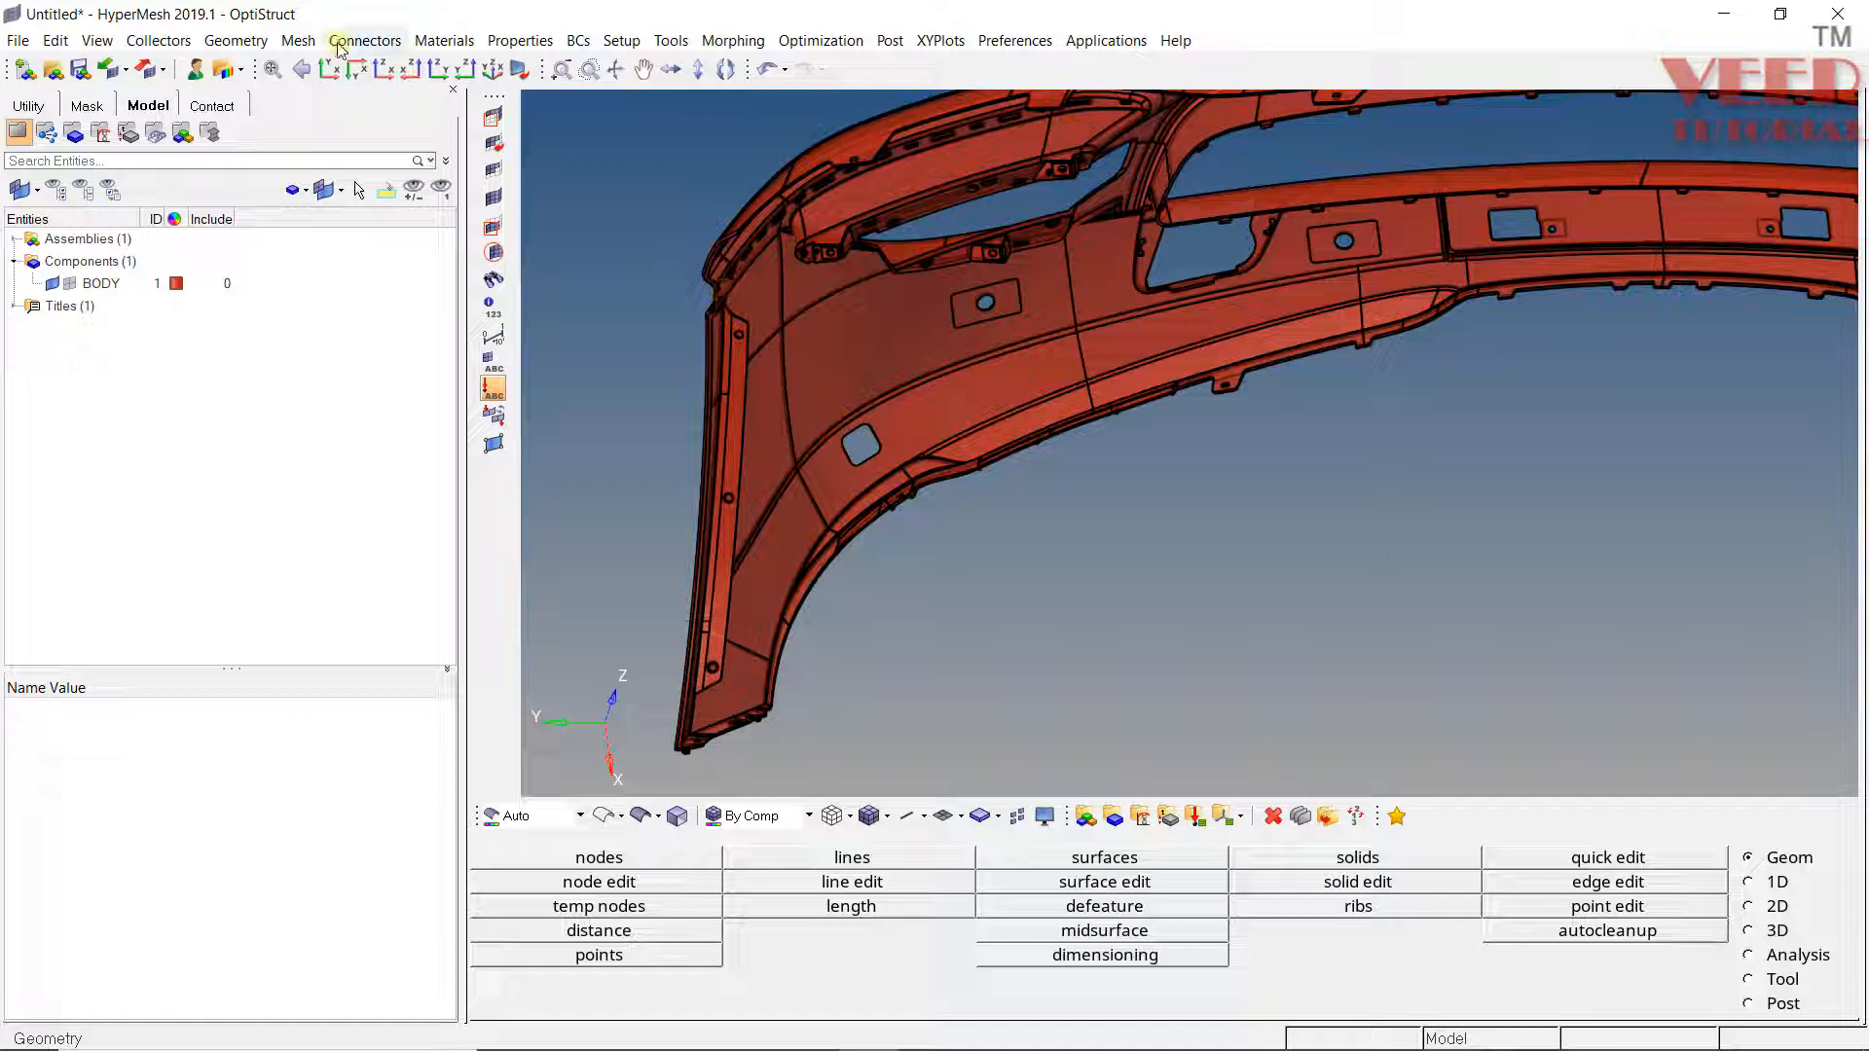
click(300, 39)
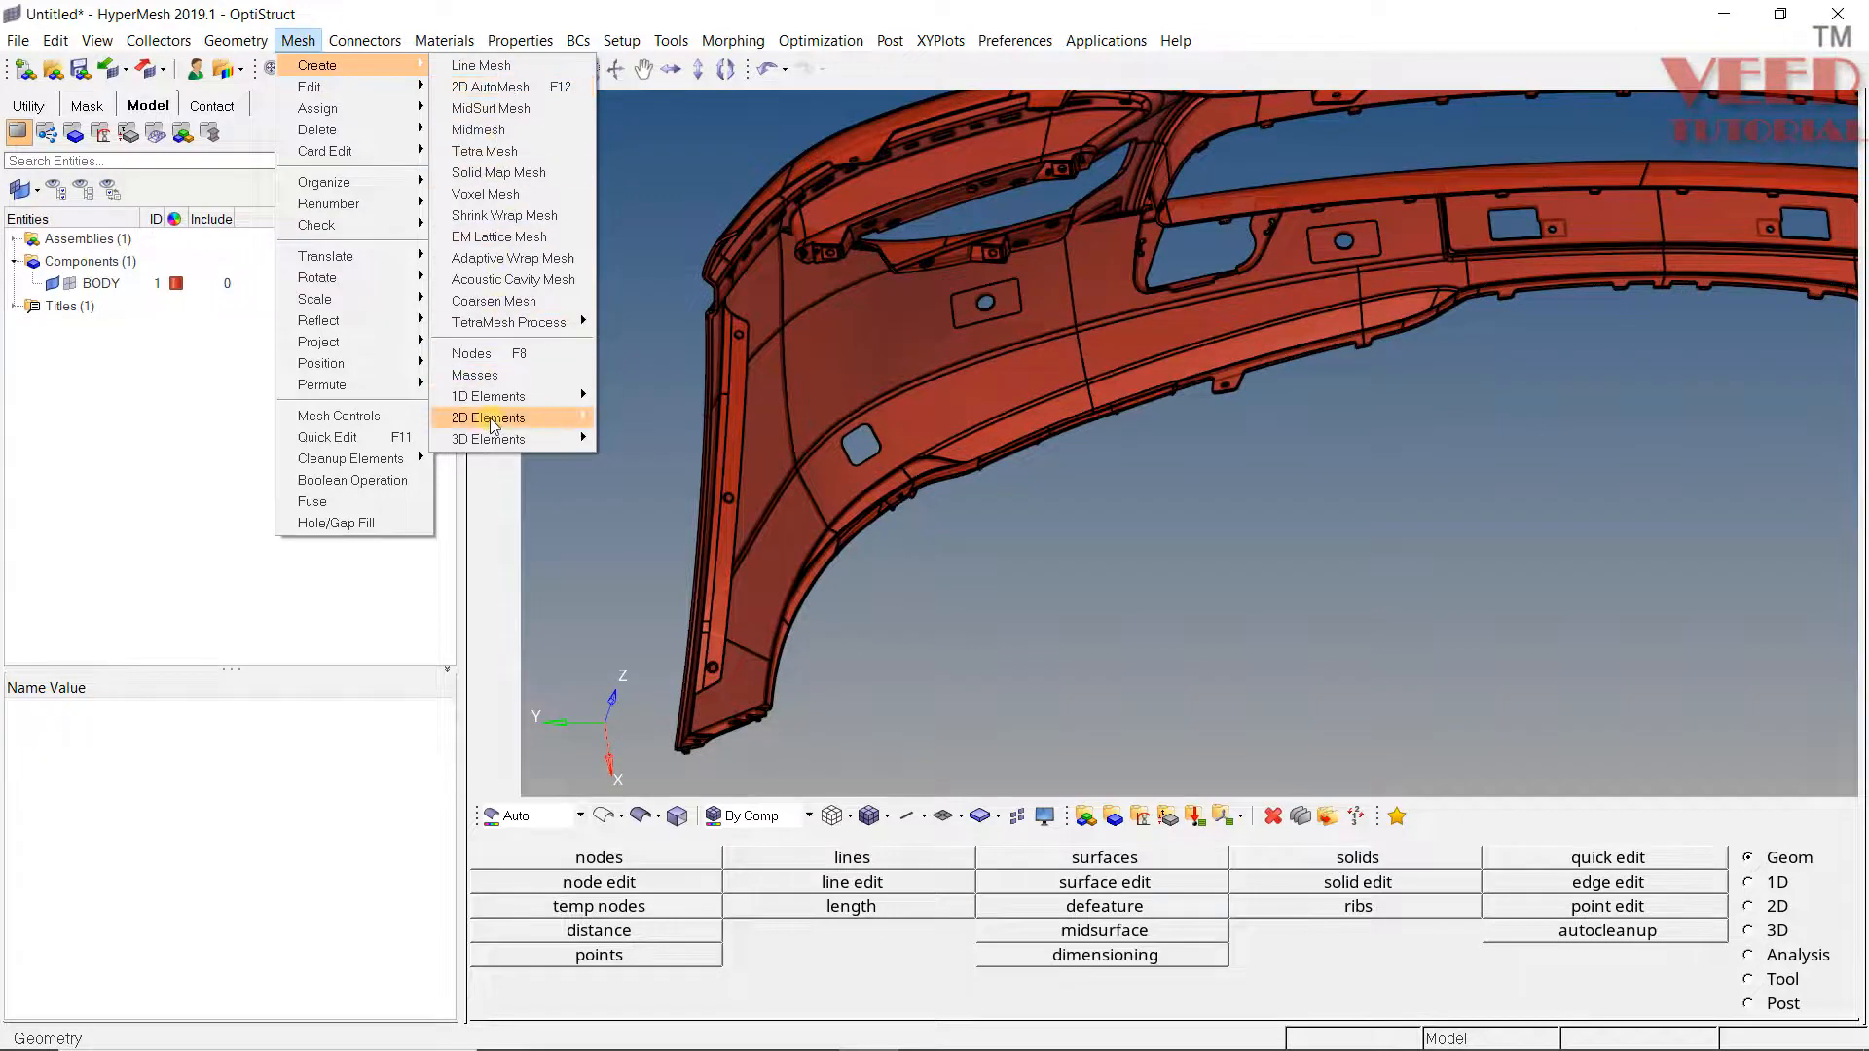
mouse_move(318, 66)
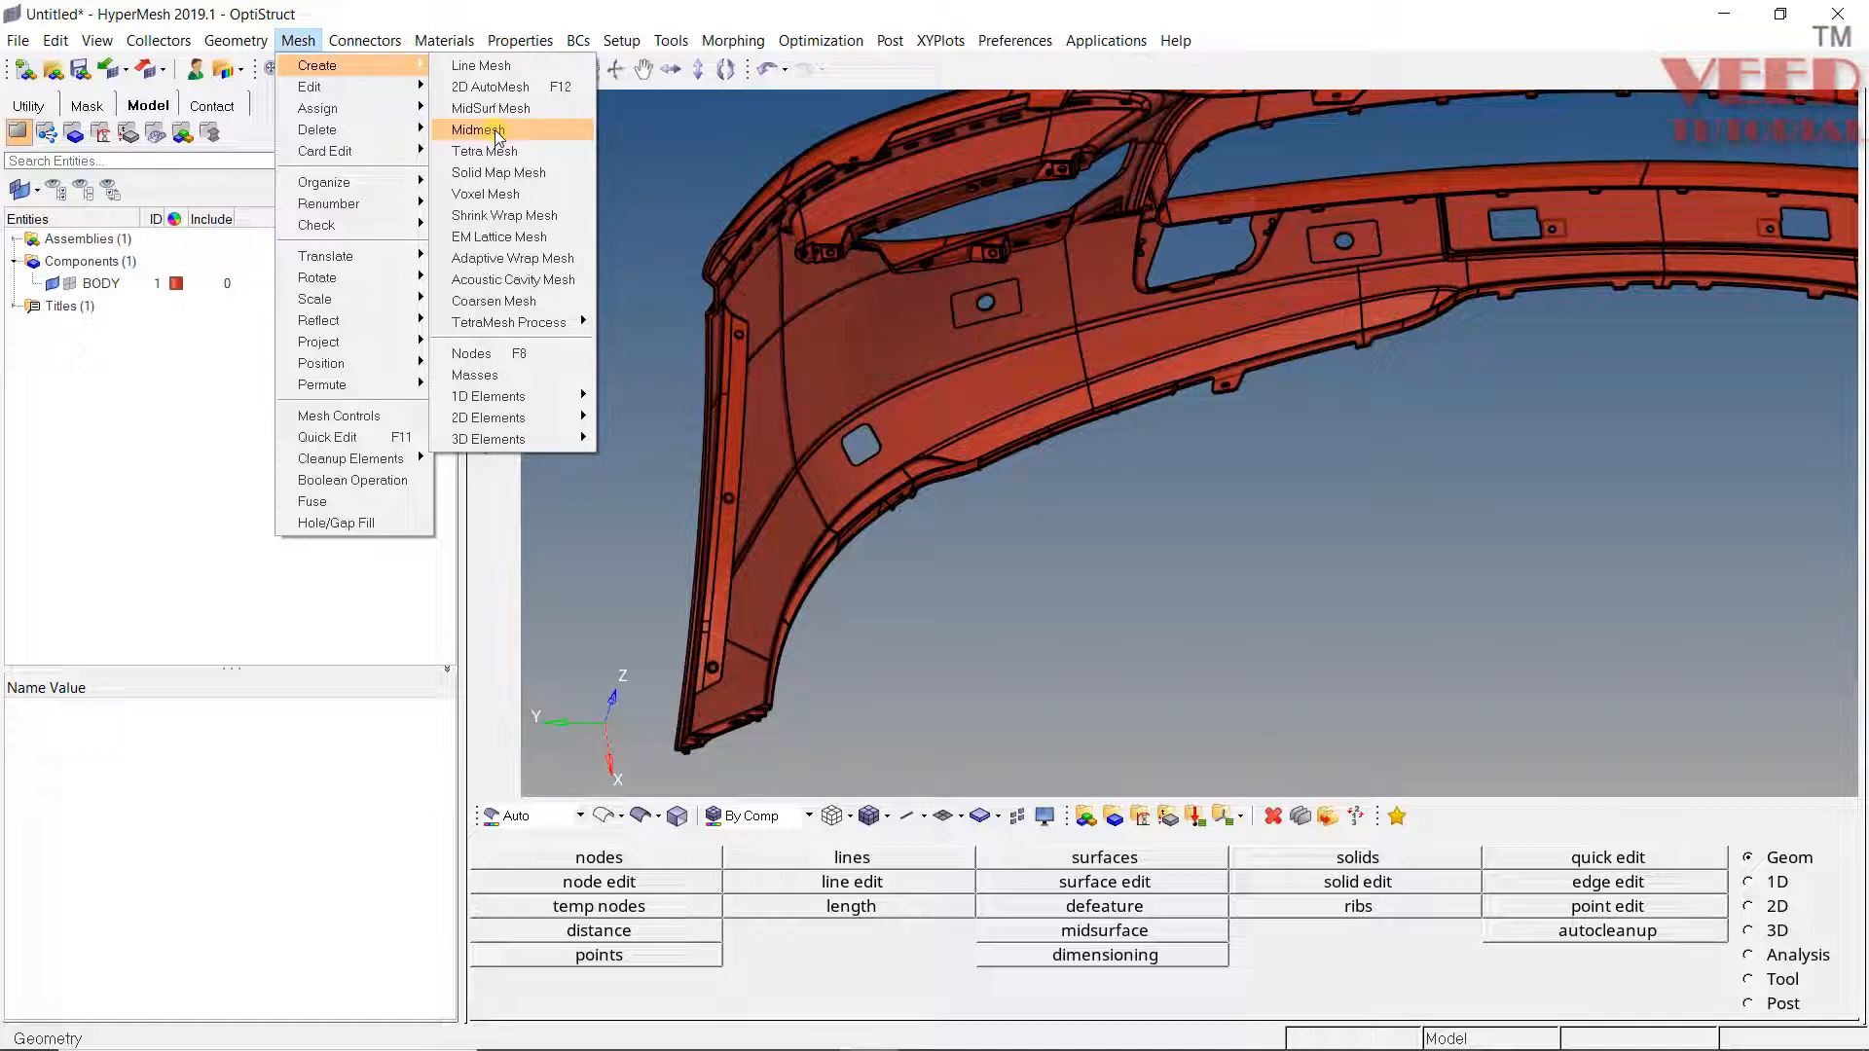
click(497, 132)
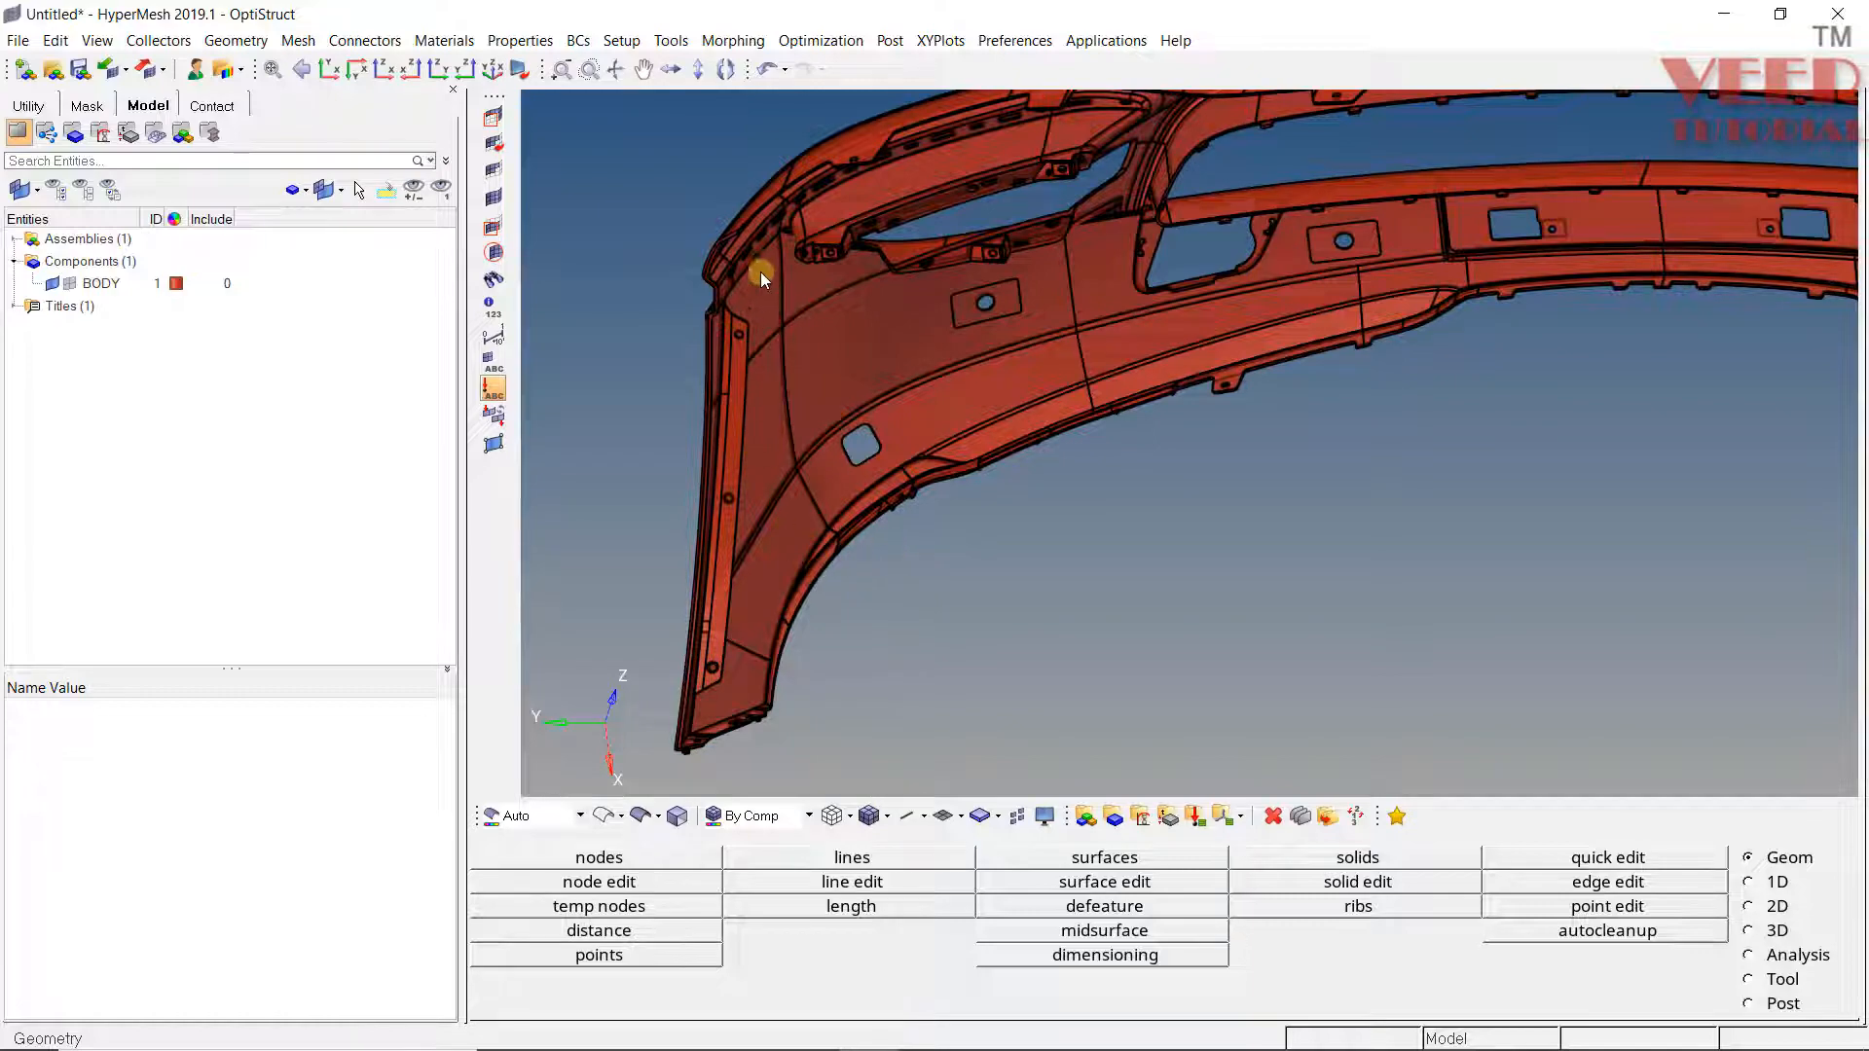
scroll(760, 271, up, 5)
scroll(672, 438, up, 5)
scroll(876, 438, up, 3)
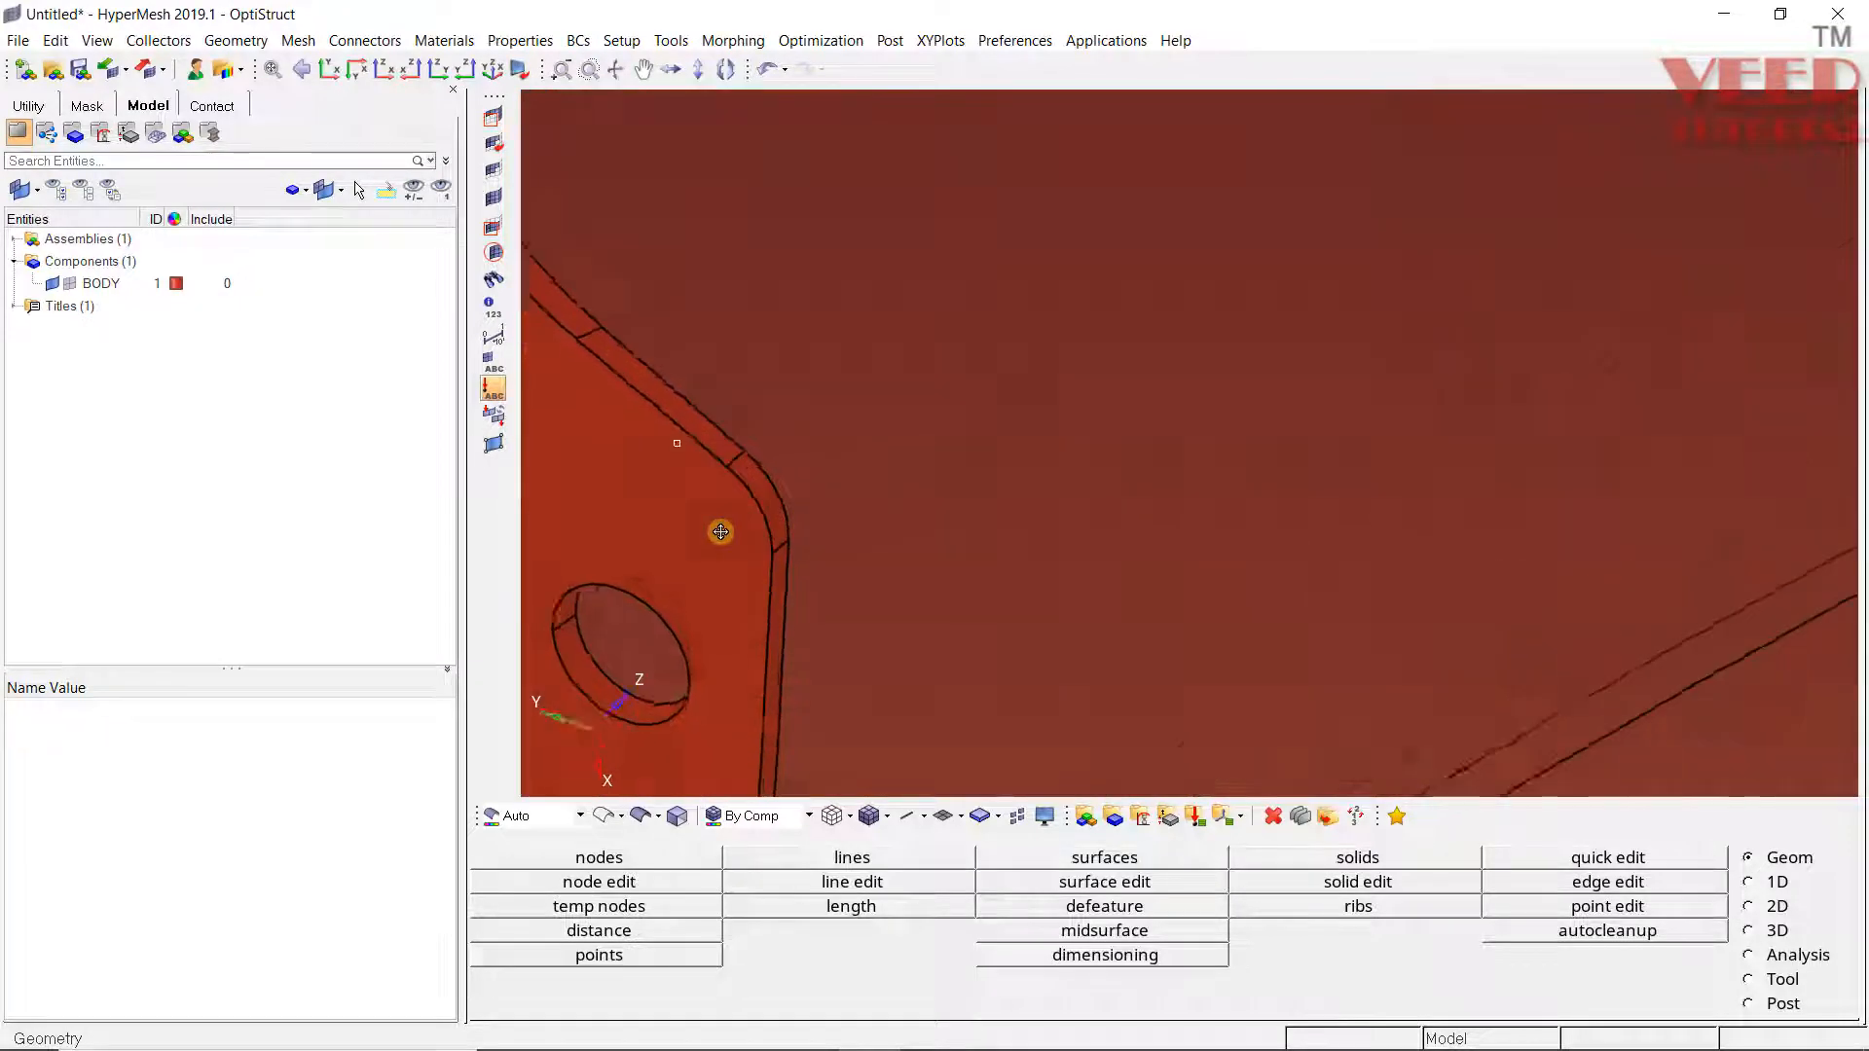
mouse_move(721, 532)
middle_down()
mouse_move(691, 477)
mouse_move(848, 554)
middle_up()
scroll(876, 643, up, 4)
scroll(1162, 503, up, 4)
scroll(906, 424, up, 3)
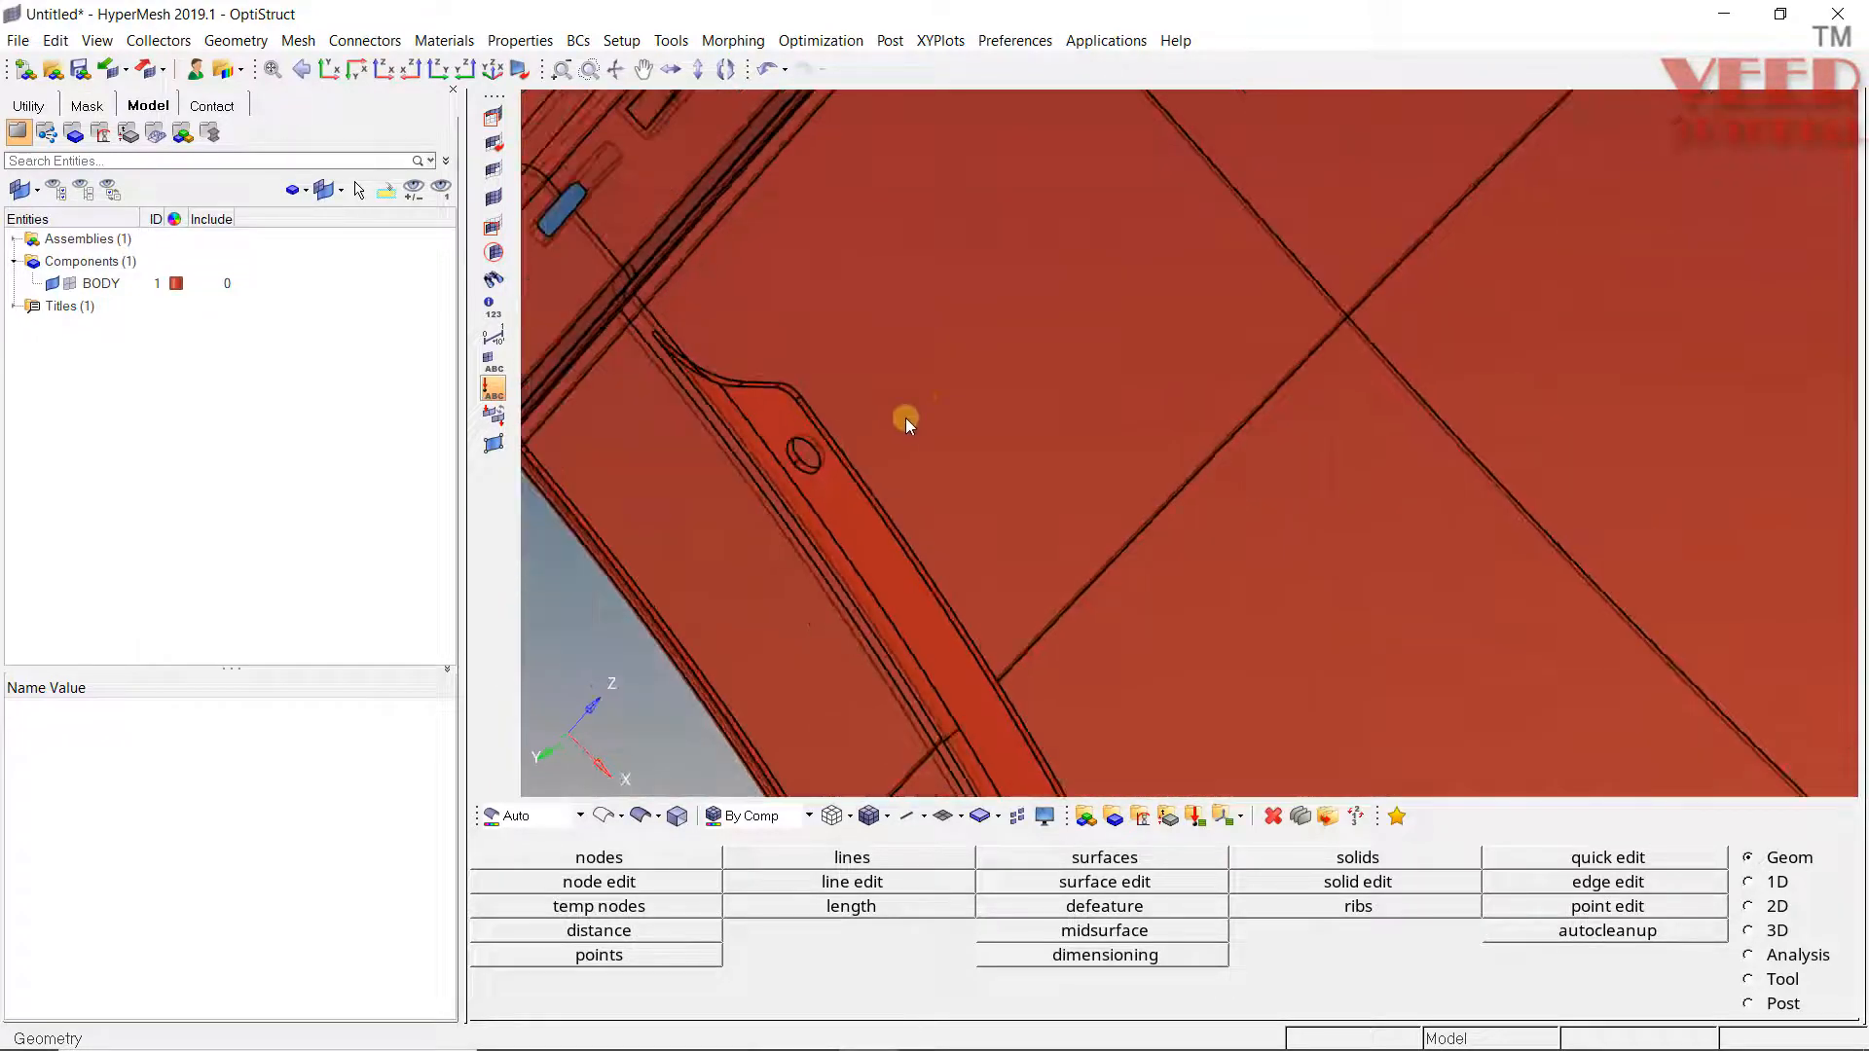
scroll(906, 424, down, 4)
middle_drag(969, 485, 761, 372)
scroll(762, 373, up, 4)
scroll(742, 362, up, 3)
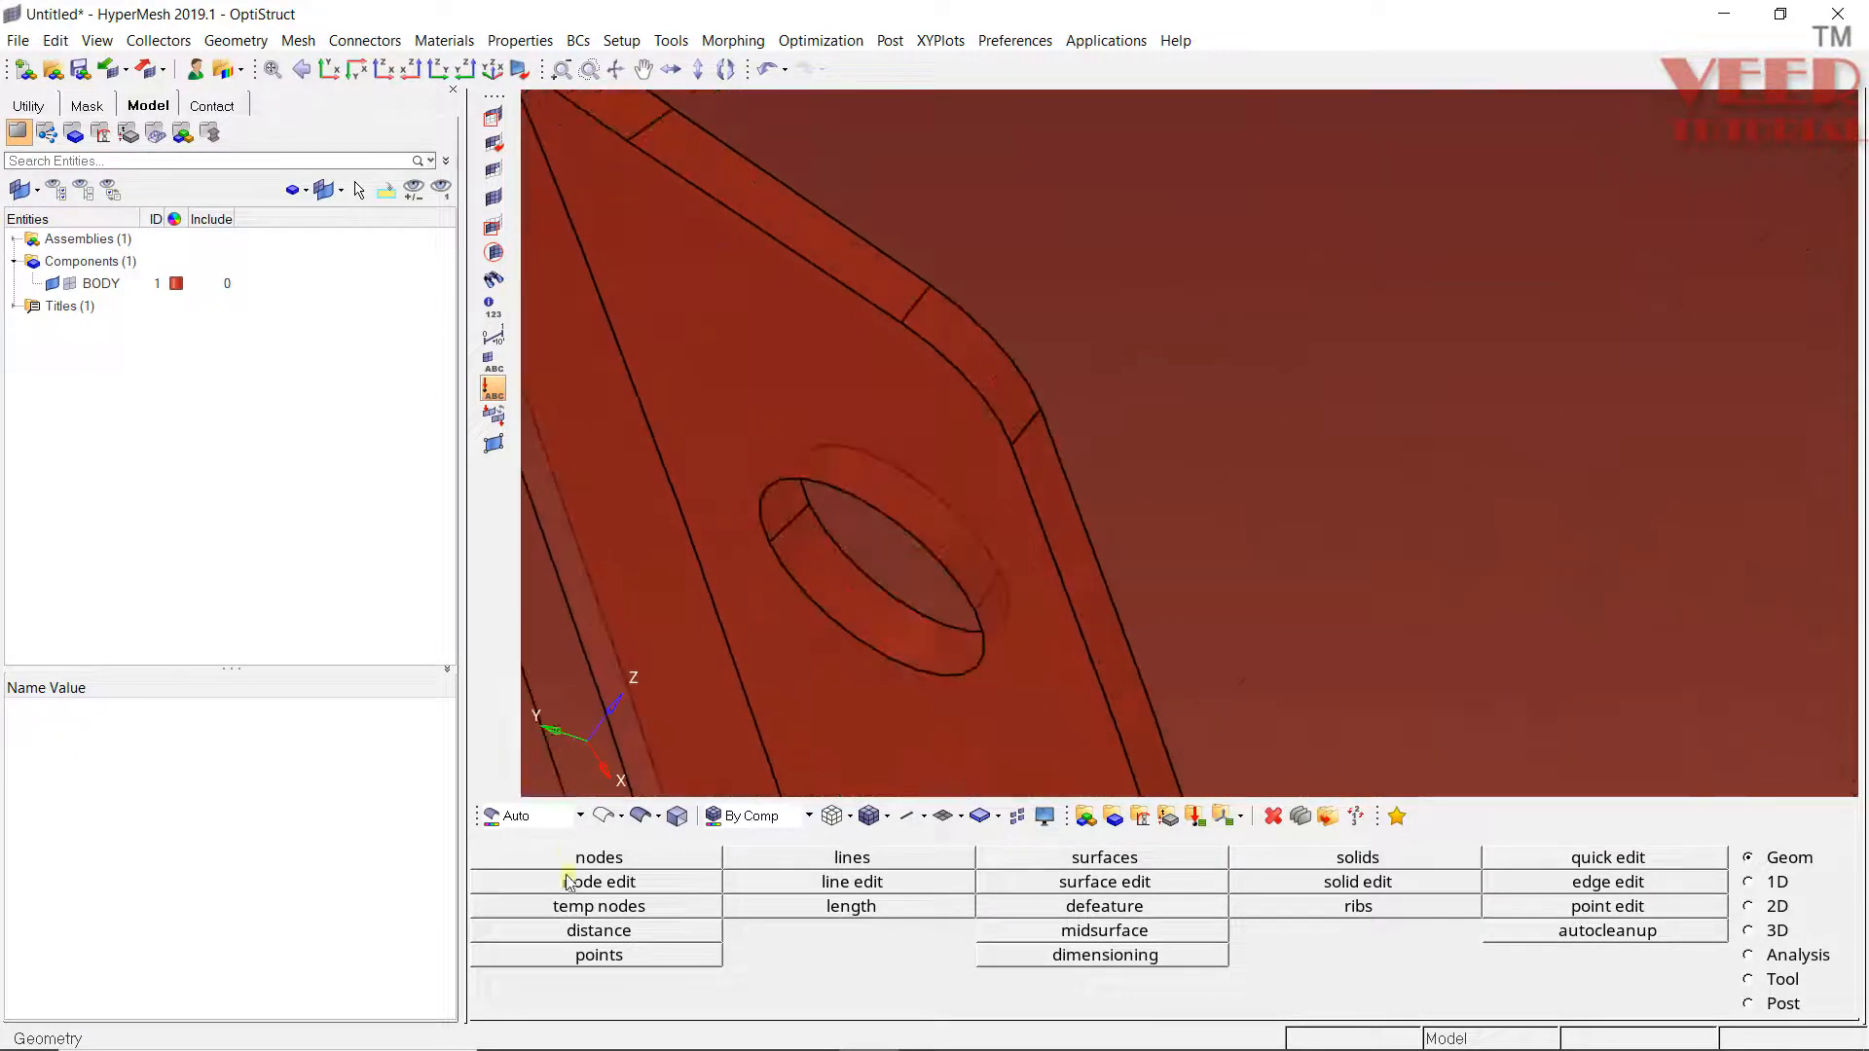
Switch the geometry visualization from Auto to Mixed and inspect the green edges around the hole.
click(534, 816)
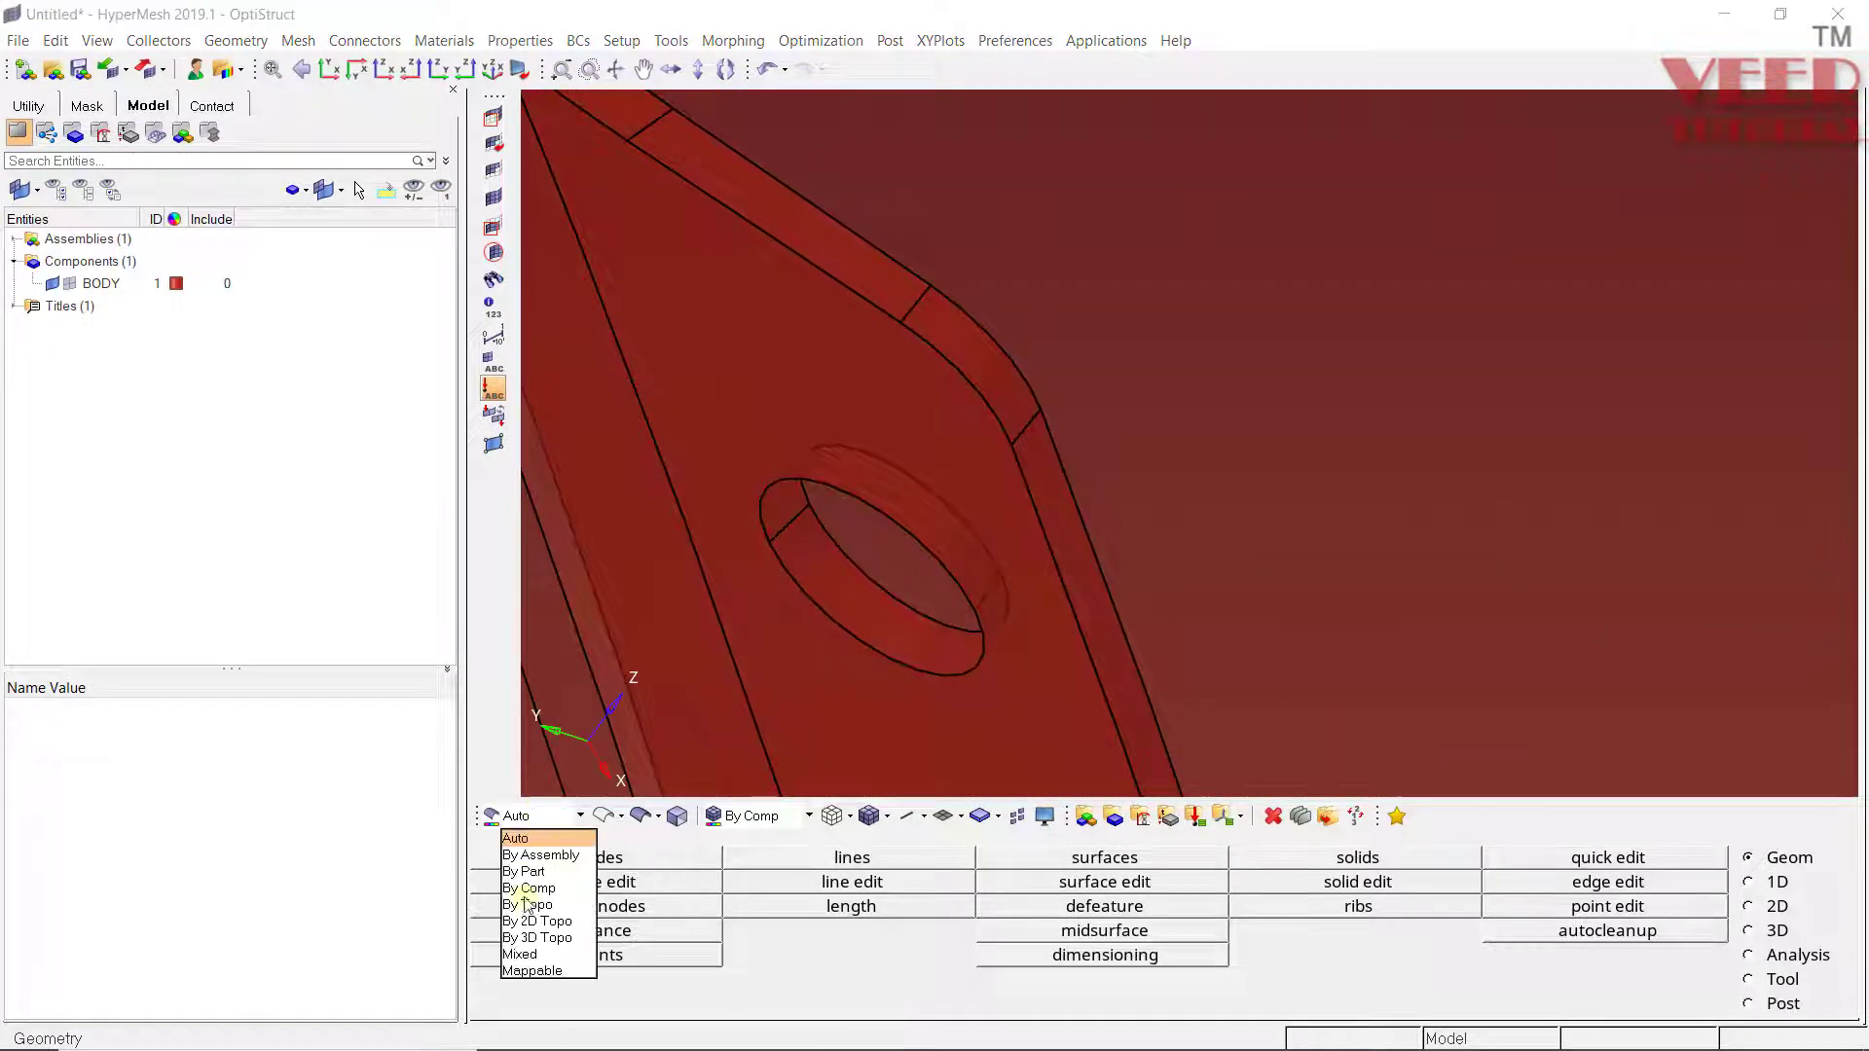
click(521, 954)
middle_drag(827, 399, 828, 322)
scroll(846, 329, up, 3)
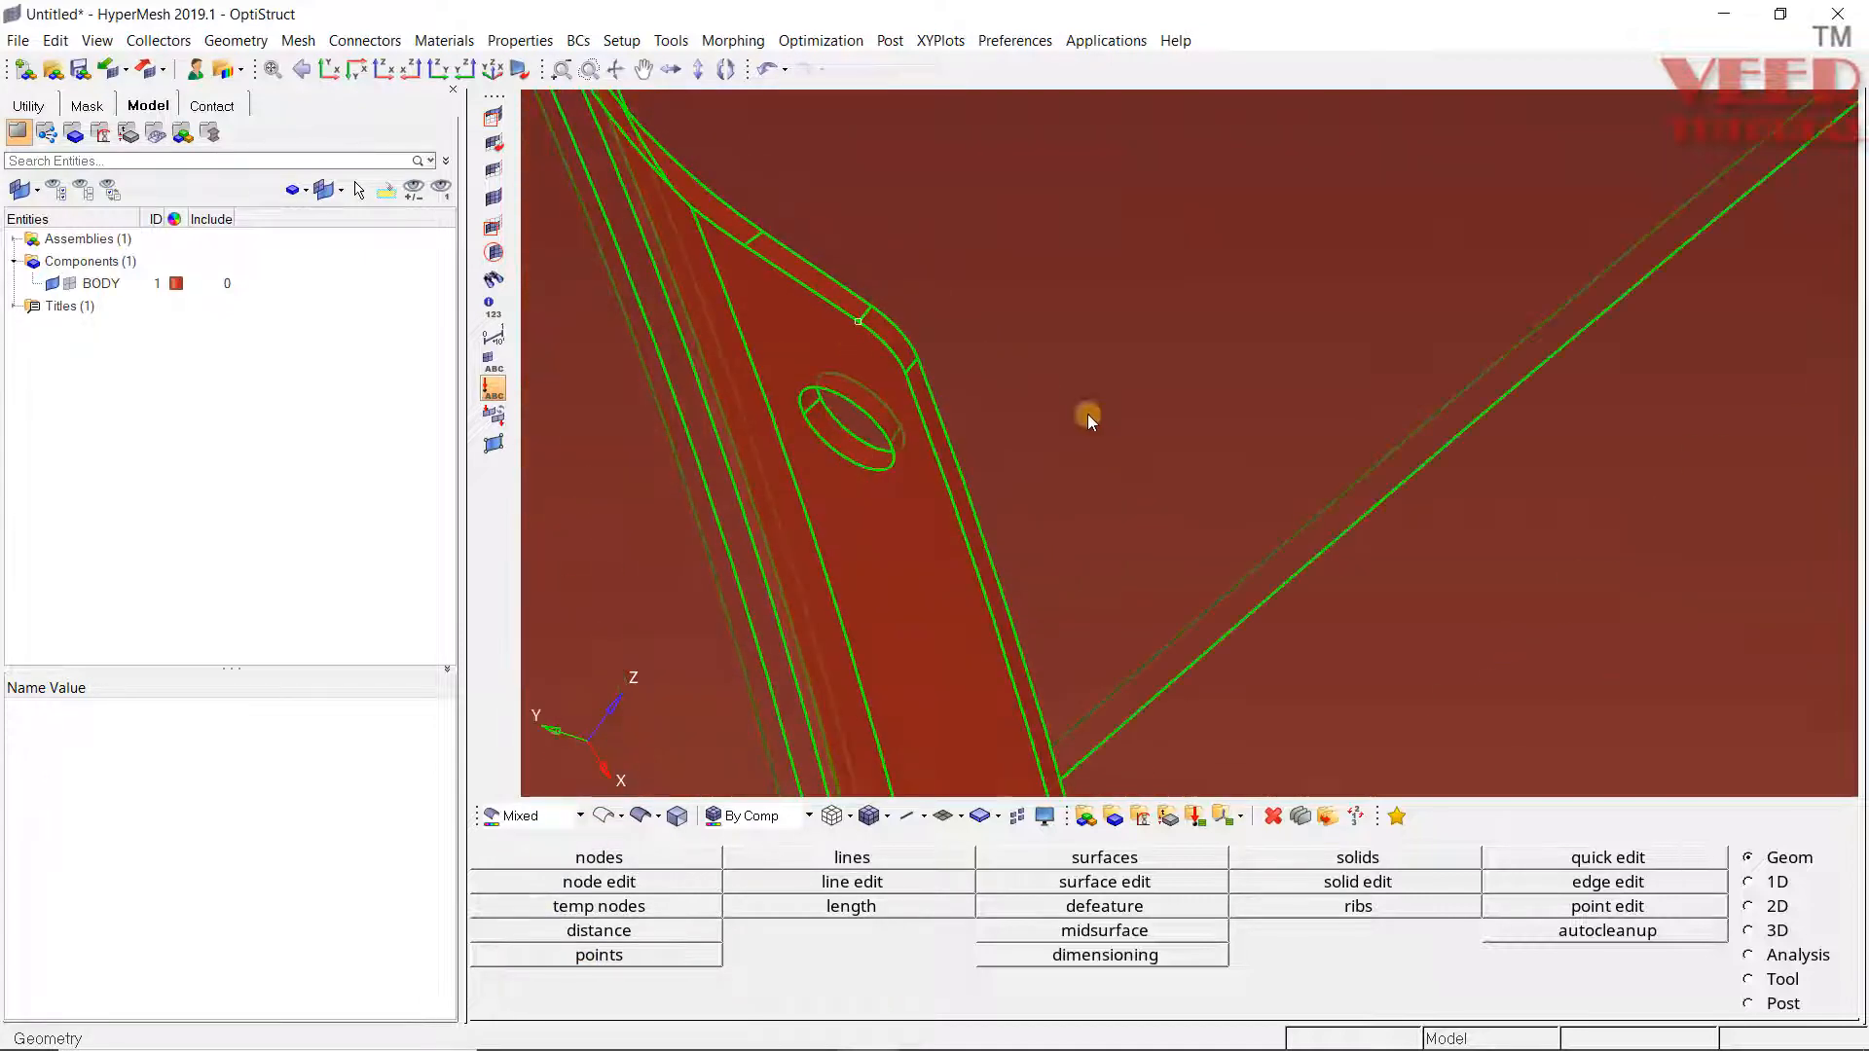
scroll(1088, 421, down, 4)
mouse_move(994, 176)
middle_down()
mouse_move(862, 263)
mouse_move(1022, 410)
mouse_move(1315, 438)
middle_up()
scroll(892, 315, up, 4)
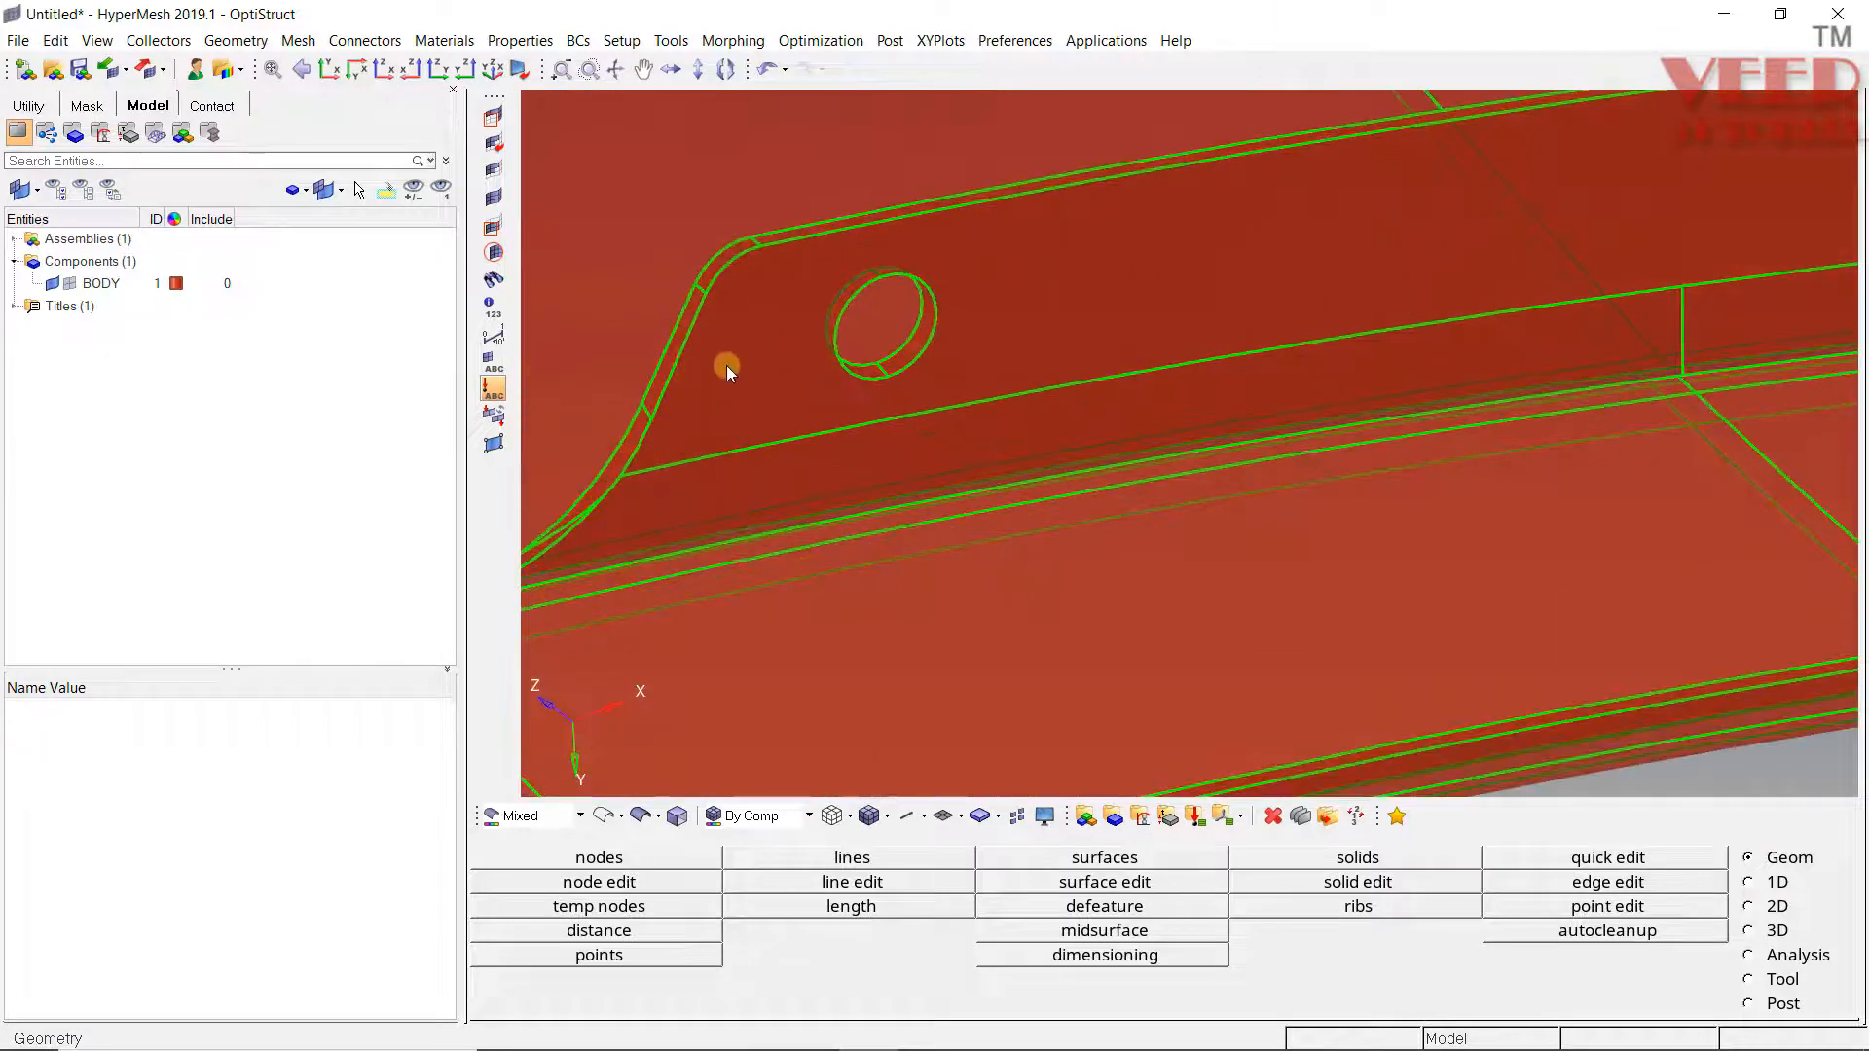
scroll(644, 443, up, 4)
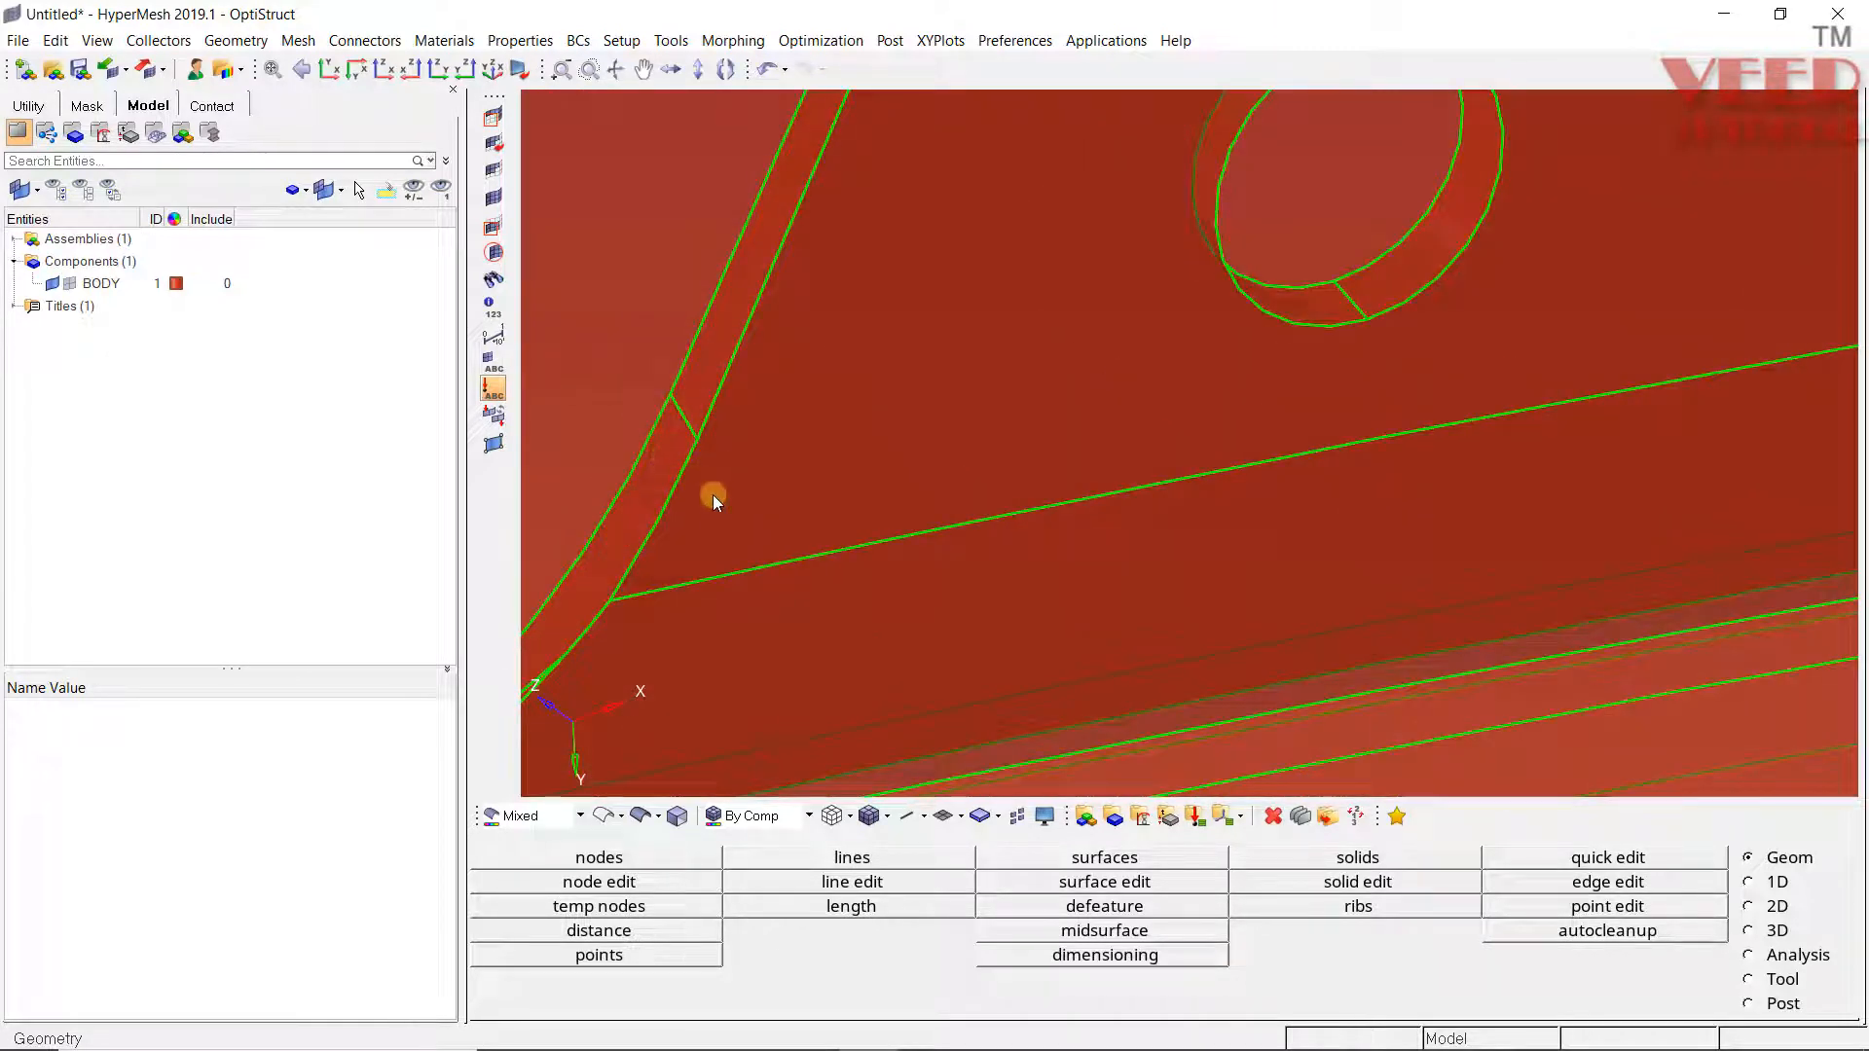
scroll(722, 461, down, 4)
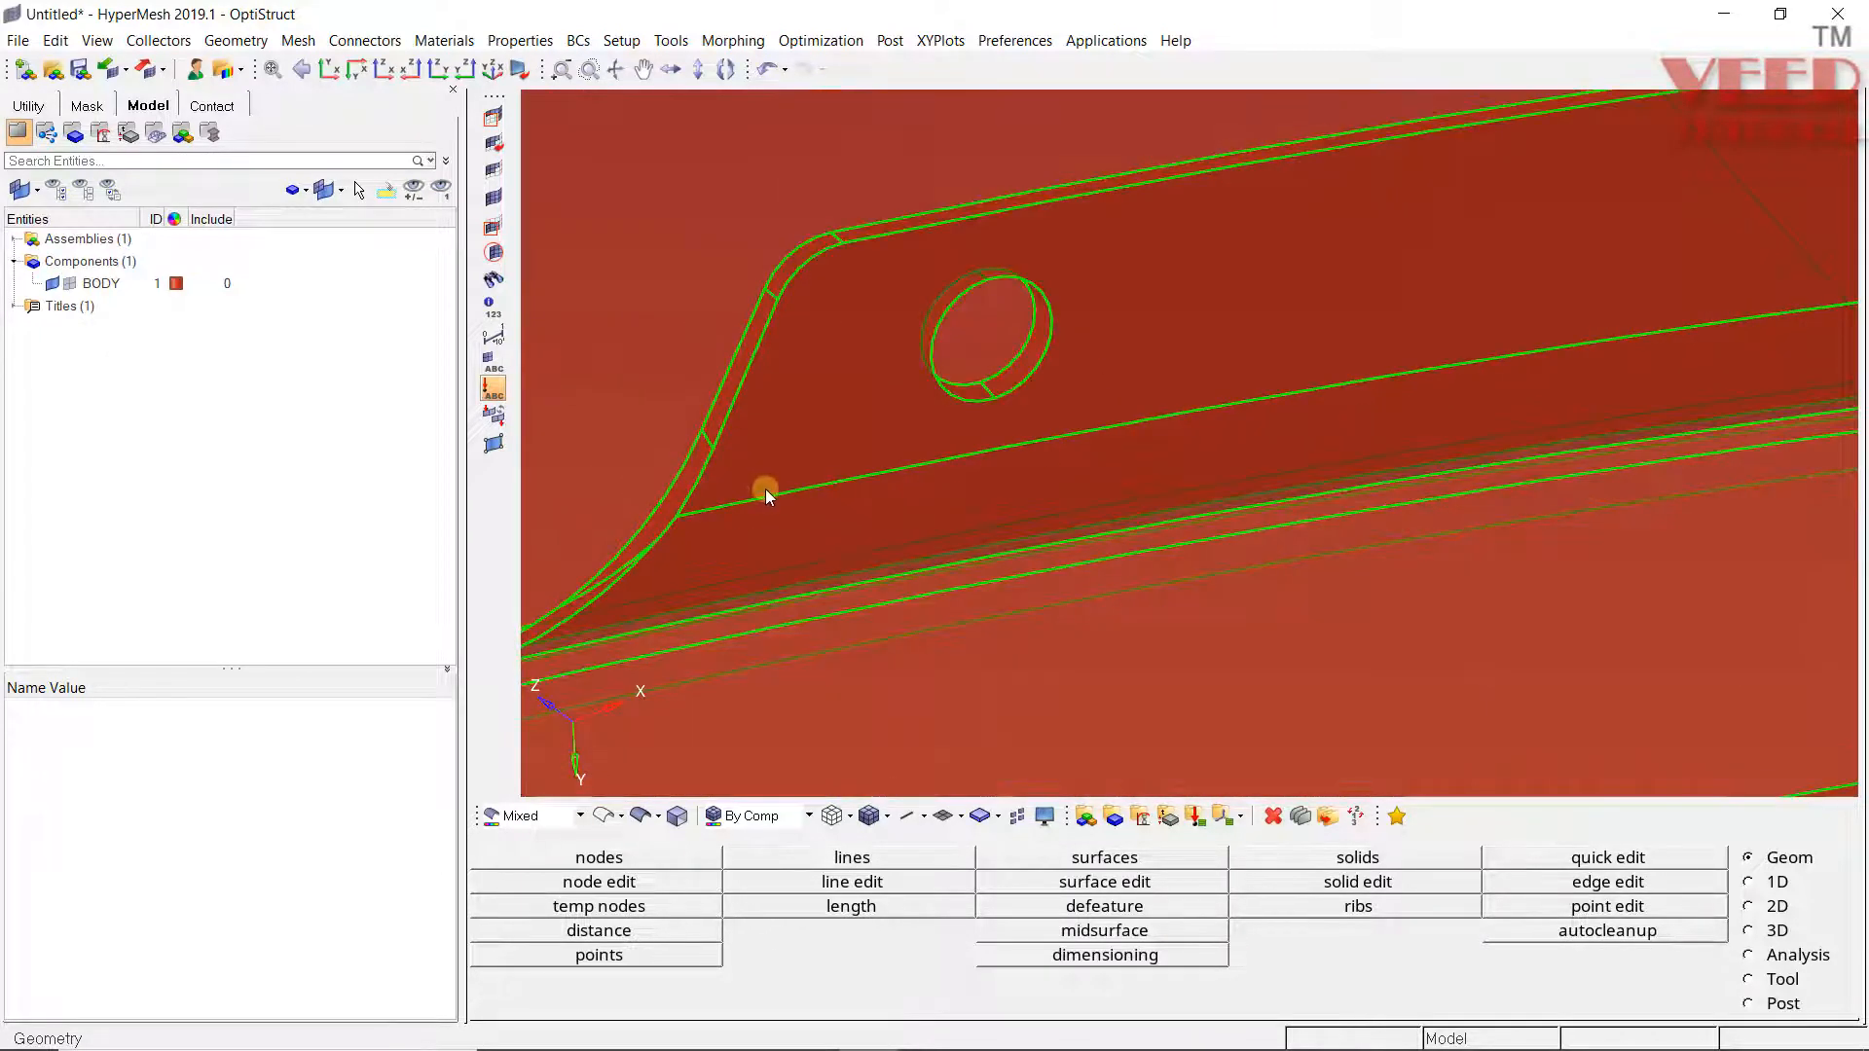
scroll(766, 489, down, 5)
middle_drag(692, 443, 734, 465)
scroll(740, 477, up, 3)
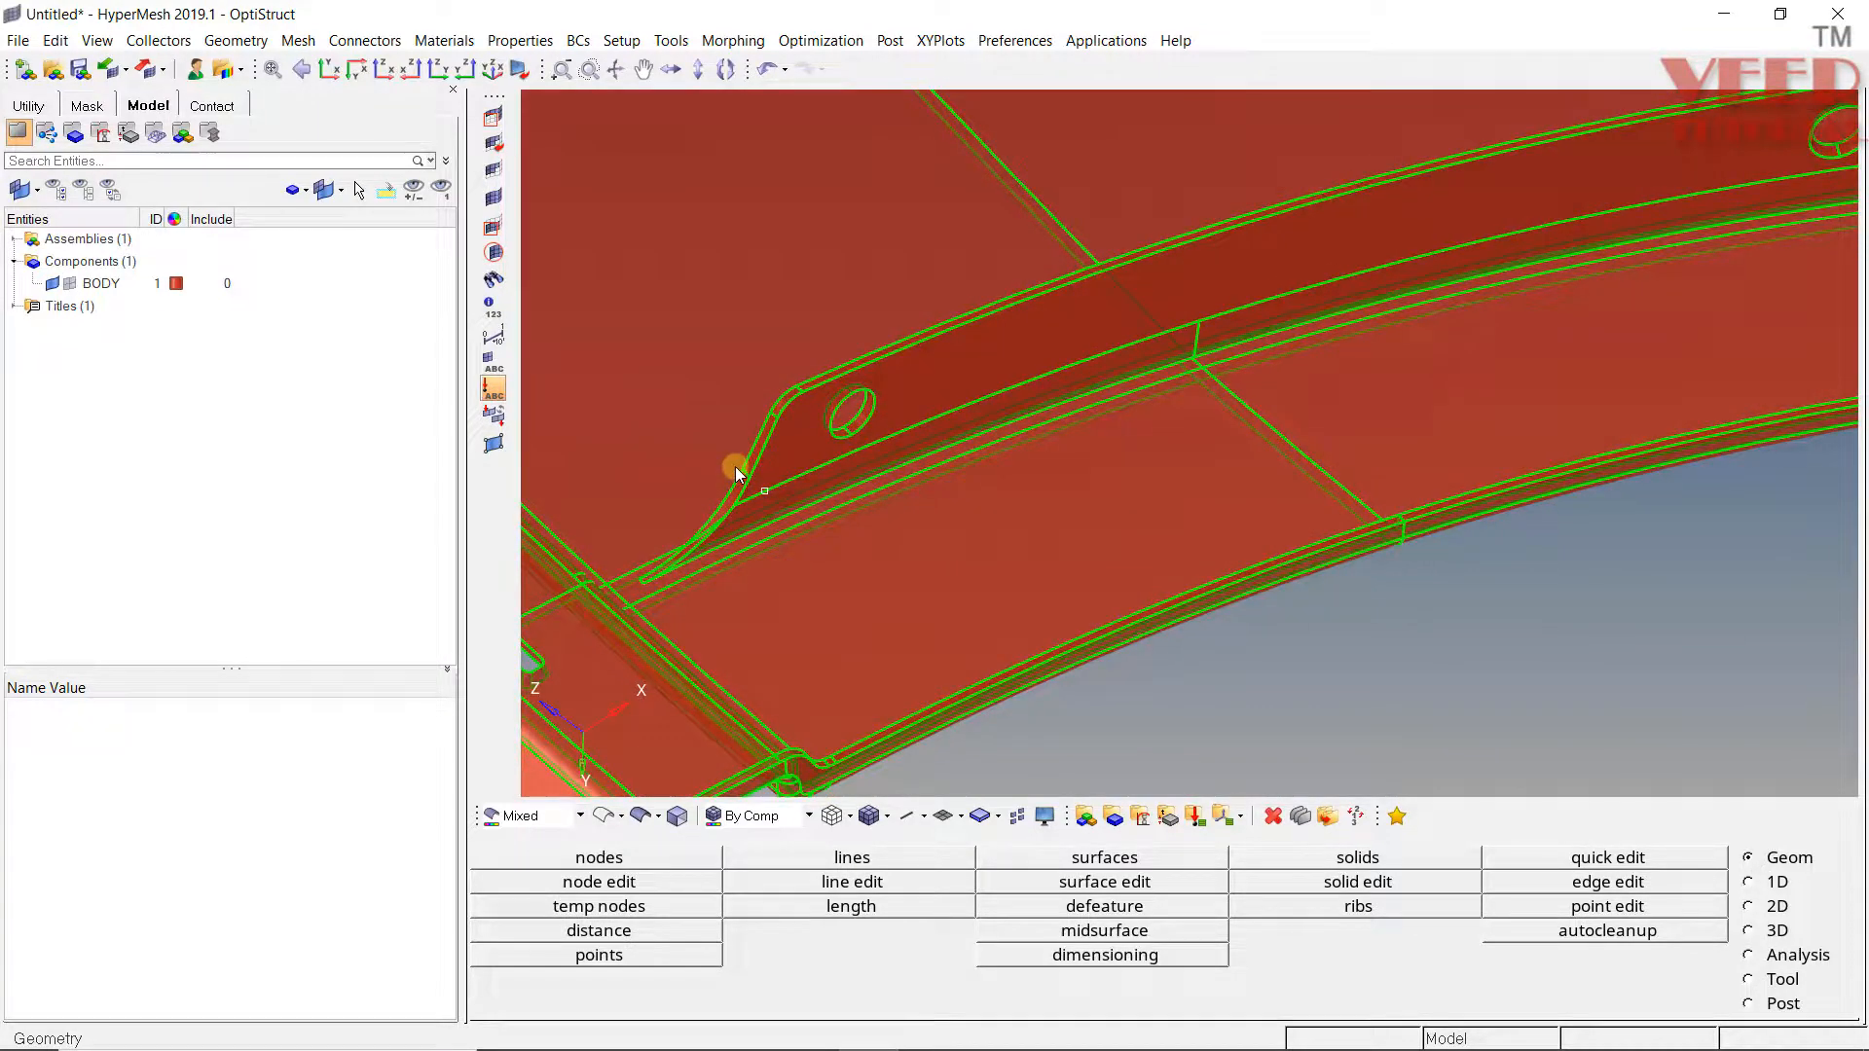